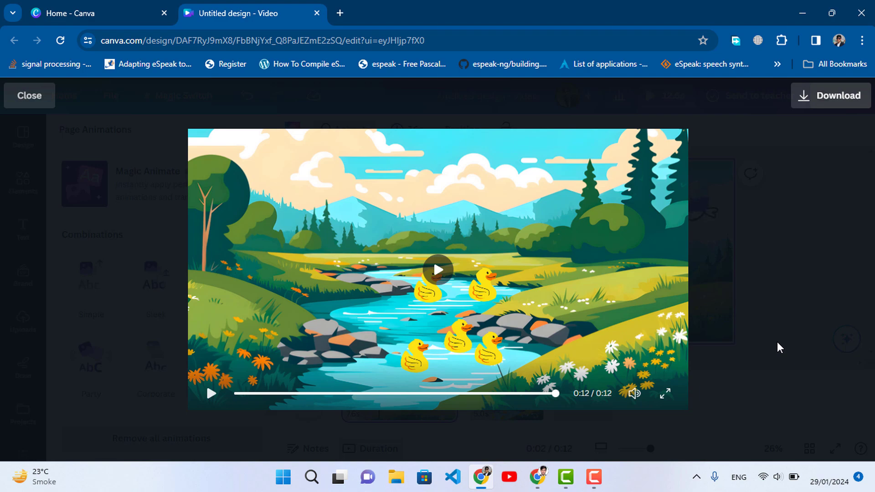
Close the finished duck video design and create a new blank Video design from the Canva home page
{"action": "key", "text": "ctrl+w"}
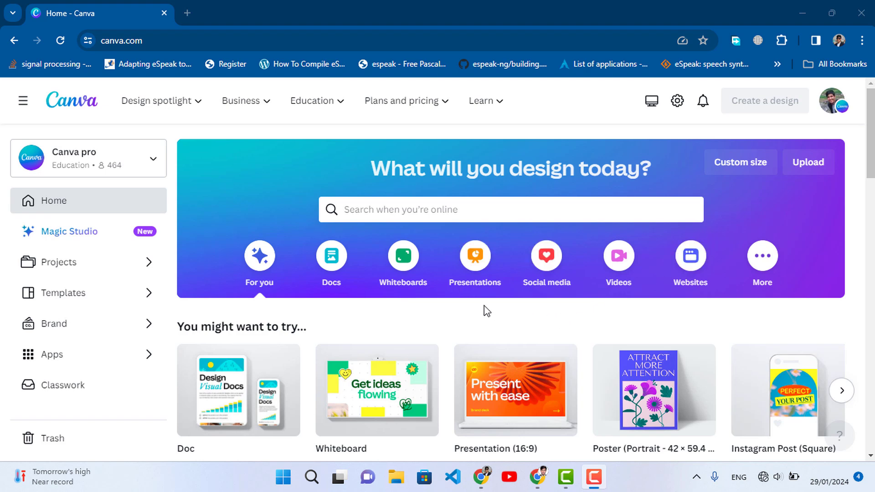
{"action": "left_click", "coordinate": [619, 258]}
{"action": "scroll", "coordinate": [319, 328], "scroll_direction": "down", "scroll_amount": 1}
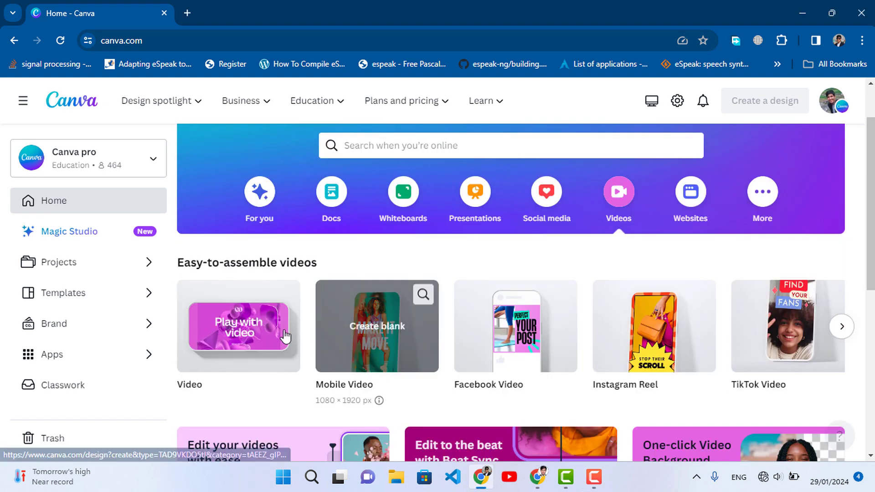
{"action": "left_click", "coordinate": [250, 335]}
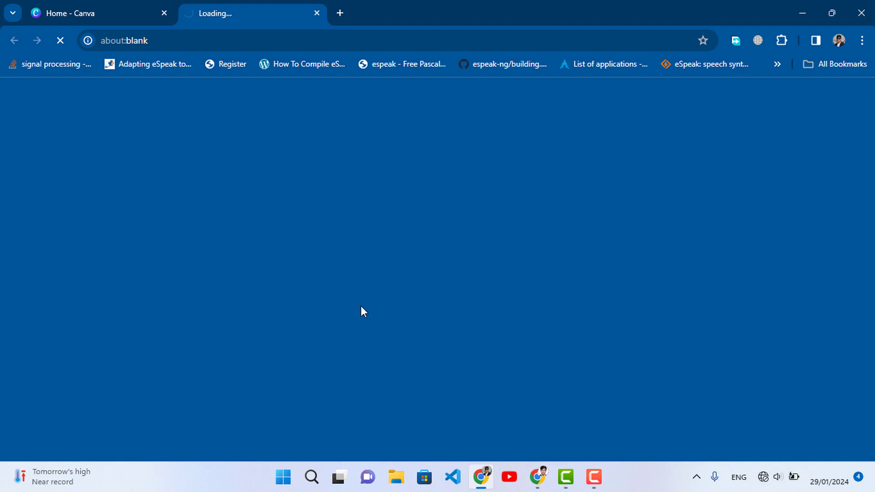
{"action": "left_click", "coordinate": [101, 8]}
{"action": "scroll", "coordinate": [787, 135], "scroll_direction": "up", "scroll_amount": 1}
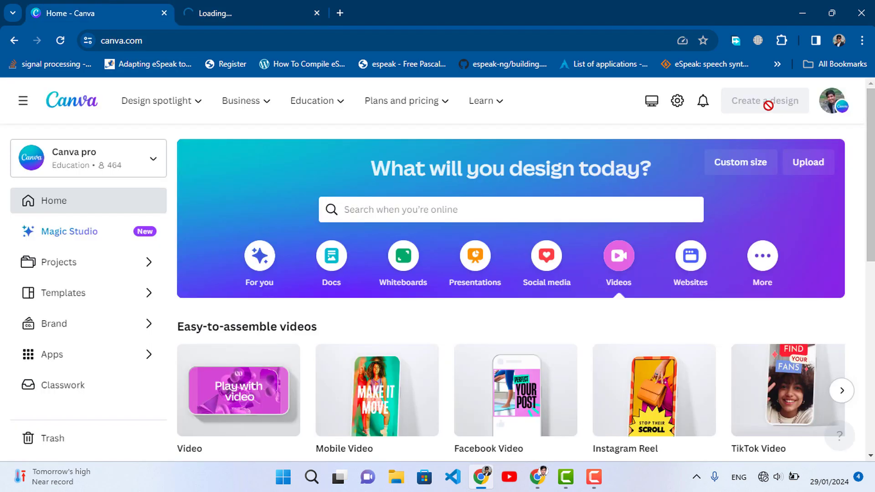
{"action": "left_click", "coordinate": [236, 6]}
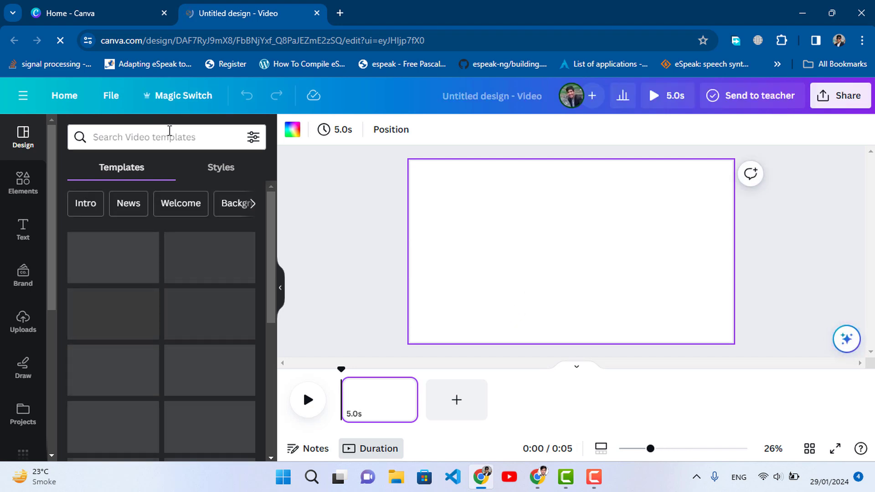
Search the elements for "landscape" and show all matching graphics
{"action": "left_click", "coordinate": [20, 188]}
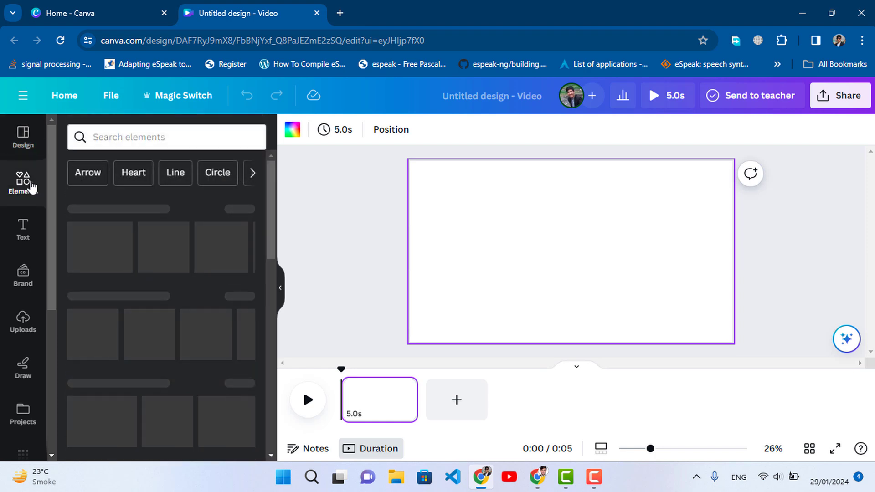
{"action": "left_click", "coordinate": [132, 145]}
{"action": "type", "text": "la"}
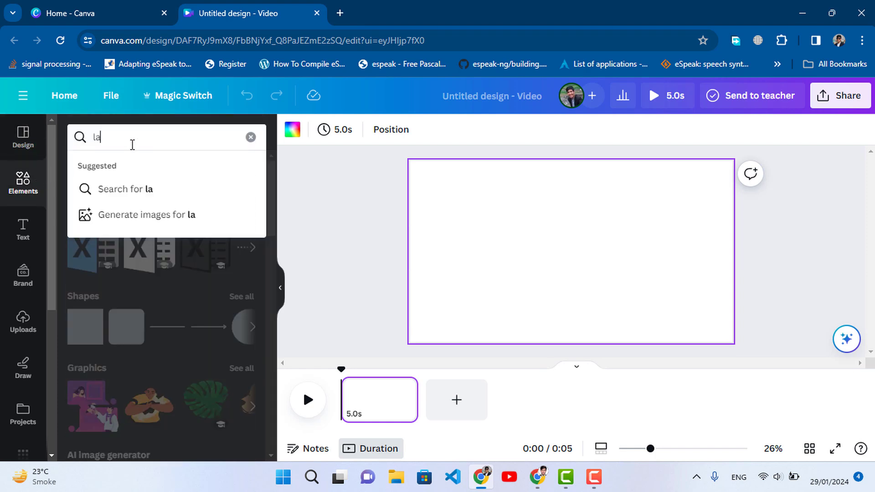
{"action": "type", "text": "ndscape"}
{"action": "key", "text": "Return"}
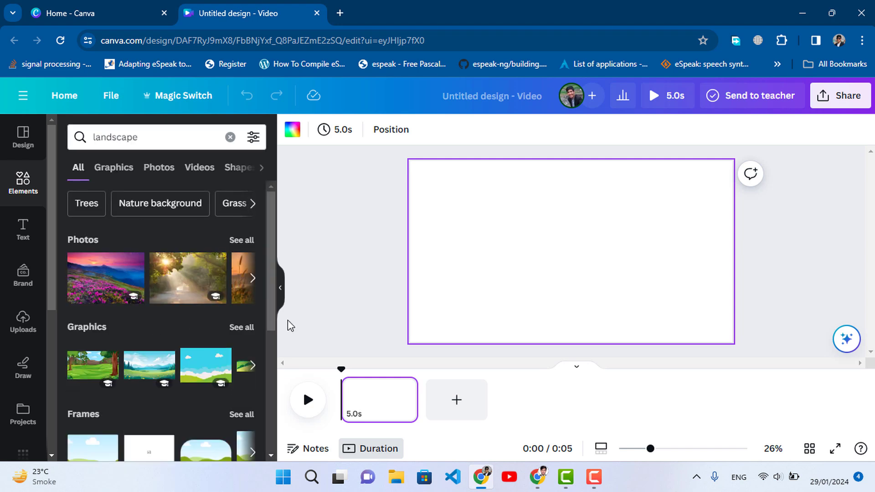
{"action": "left_click", "coordinate": [247, 328]}
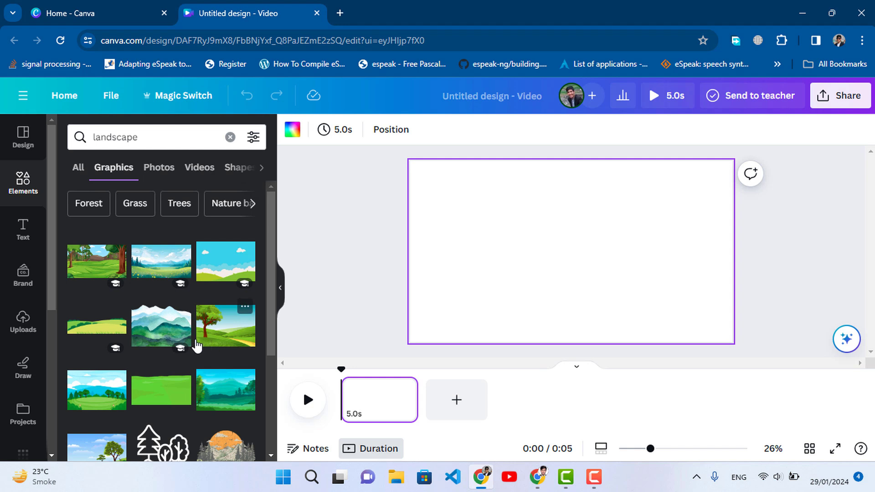
Add the flower meadow graphic with the lake and mountains and enlarge it to cover the whole page
{"action": "left_click", "coordinate": [152, 271]}
{"action": "left_click_drag", "start_coordinate": [700, 323], "coordinate": [732, 342]}
{"action": "left_click_drag", "start_coordinate": [436, 182], "coordinate": [406, 163]}
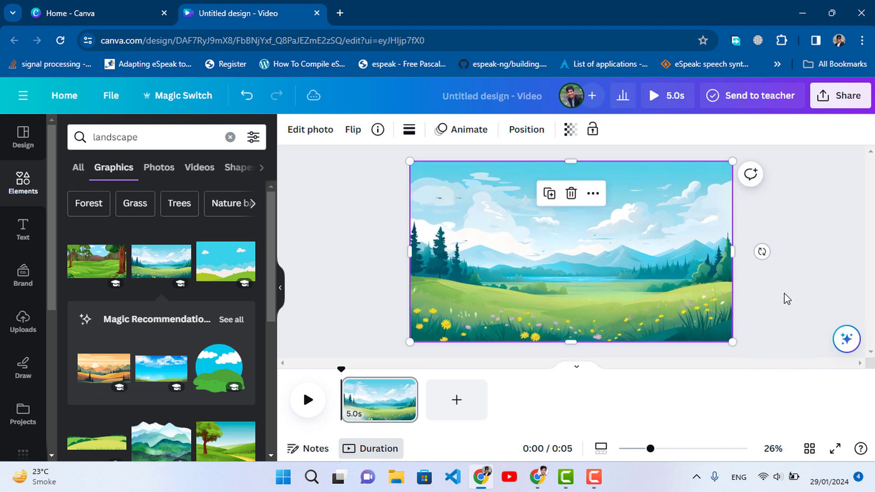
{"action": "left_click", "coordinate": [787, 299]}
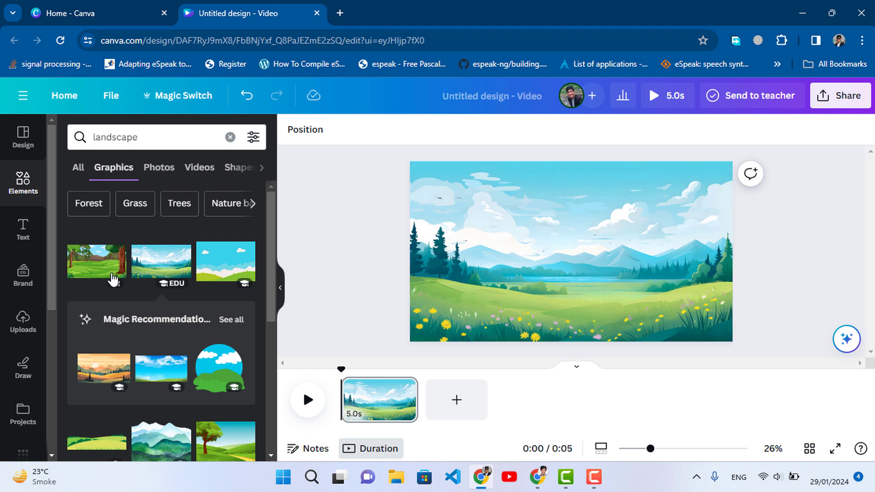
Search the elements for "bird" and show all matching graphics
{"action": "left_click", "coordinate": [26, 194]}
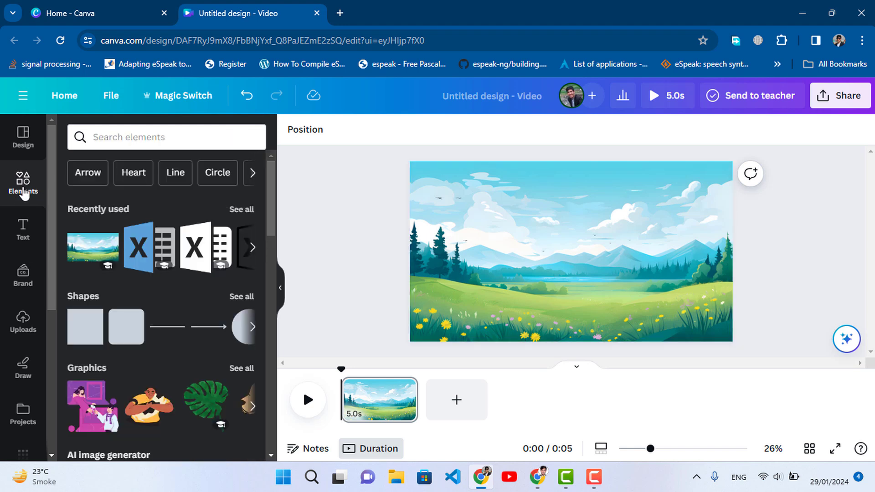
{"action": "left_click", "coordinate": [167, 139]}
{"action": "type", "text": "bird"}
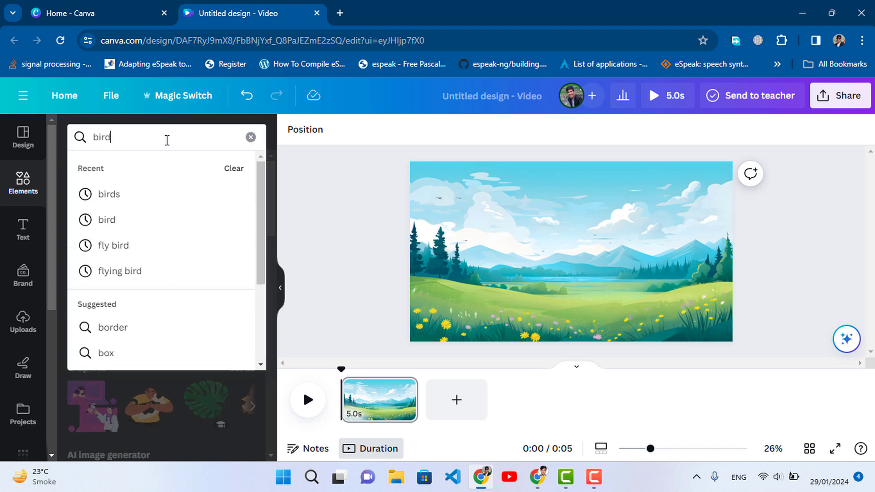
{"action": "key", "text": "Return"}
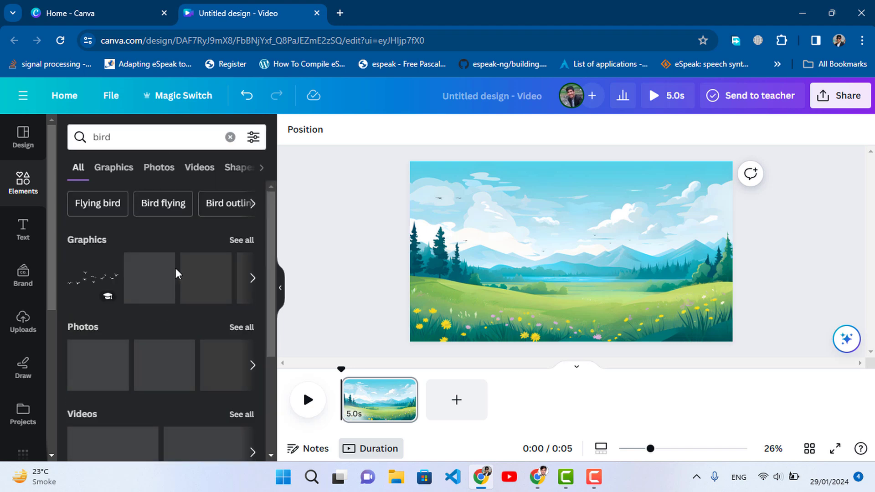
{"action": "left_click", "coordinate": [236, 244]}
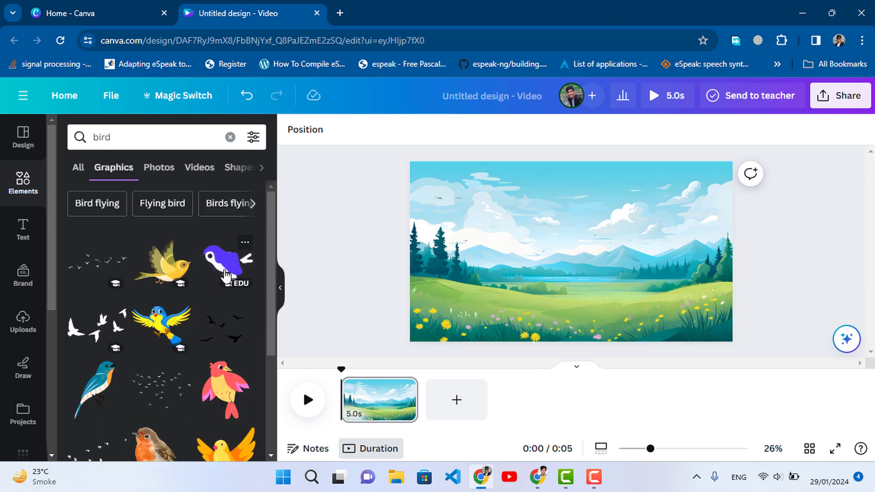
Filter the bird graphics to show only Animated ones
{"action": "scroll", "coordinate": [132, 313], "scroll_direction": "down", "scroll_amount": 10}
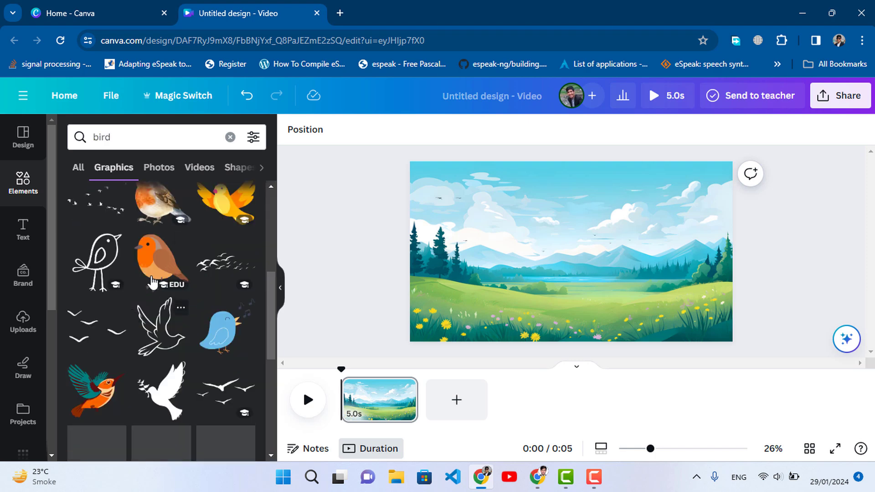
{"action": "scroll", "coordinate": [152, 286], "scroll_direction": "down", "scroll_amount": 10}
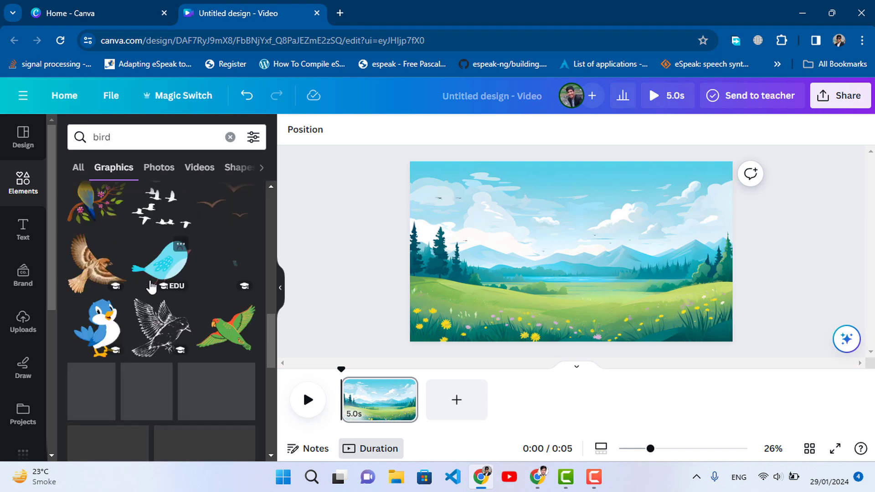
{"action": "scroll", "coordinate": [152, 287], "scroll_direction": "down", "scroll_amount": 1}
{"action": "scroll", "coordinate": [151, 283], "scroll_direction": "up", "scroll_amount": 12}
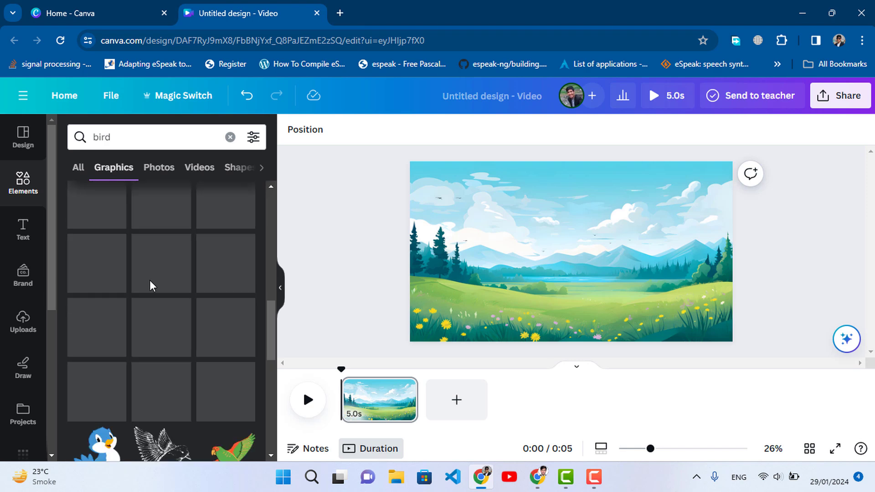
{"action": "left_click", "coordinate": [253, 137]}
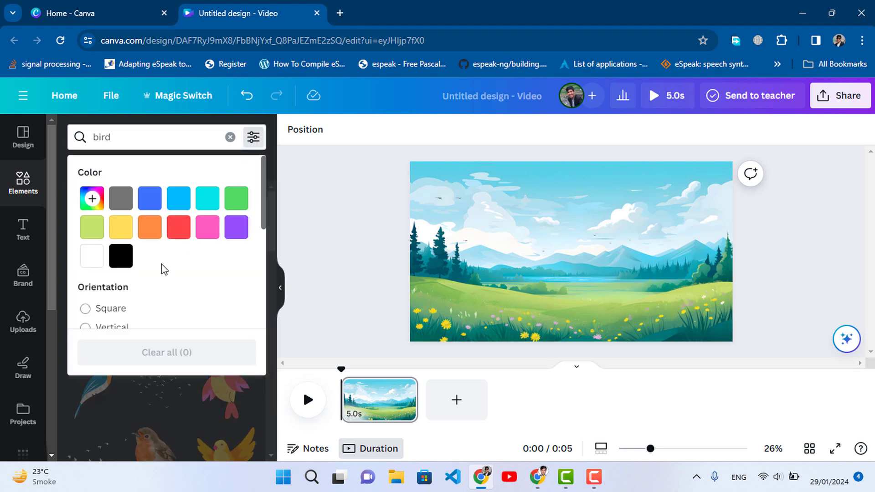
{"action": "scroll", "coordinate": [162, 272], "scroll_direction": "down", "scroll_amount": 4}
{"action": "left_click", "coordinate": [118, 230]}
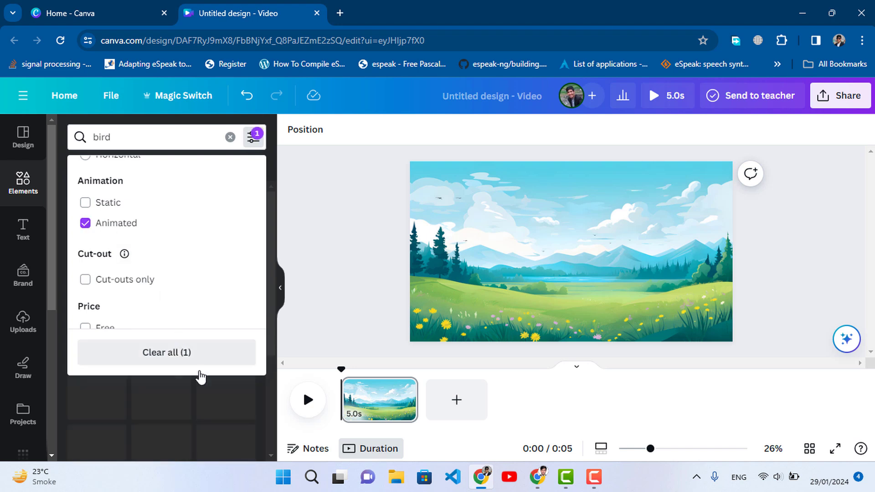
{"action": "left_click", "coordinate": [212, 140]}
{"action": "left_click", "coordinate": [279, 246]}
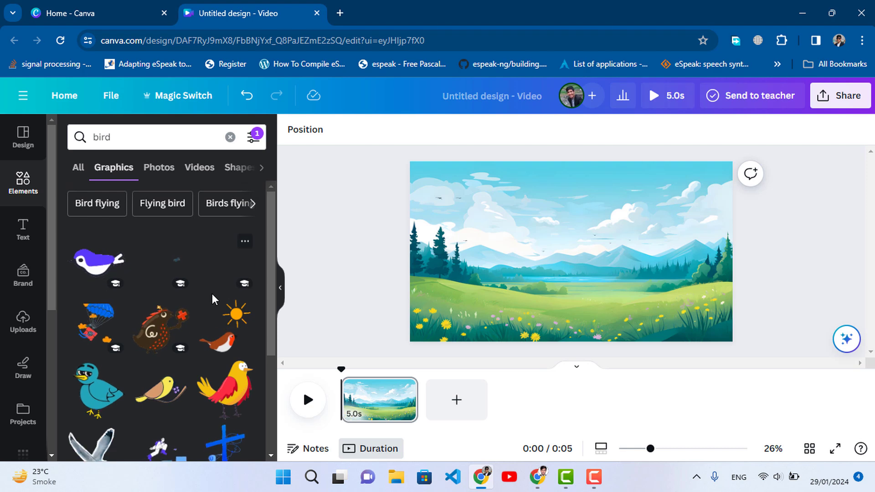
Add the animated purple flying bird, shrink it and place it in the upper right sky of the landscape
{"action": "scroll", "coordinate": [210, 292], "scroll_direction": "down", "scroll_amount": 2}
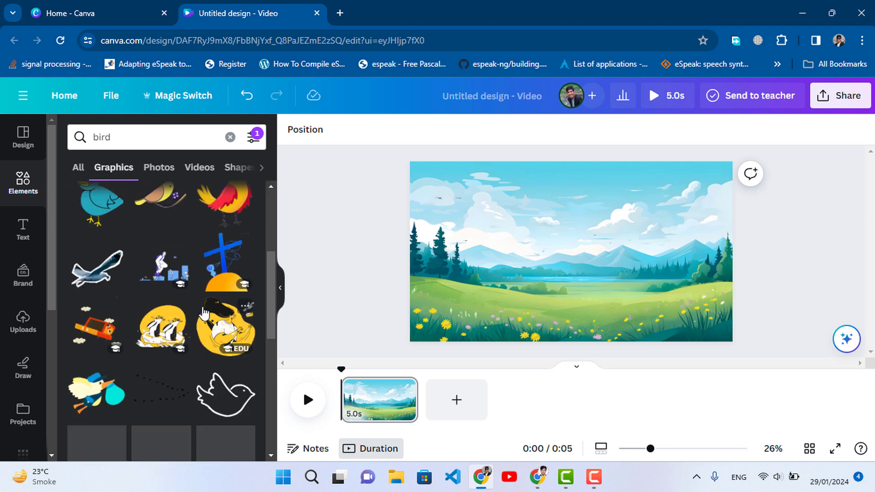
{"action": "scroll", "coordinate": [204, 313], "scroll_direction": "down", "scroll_amount": 4}
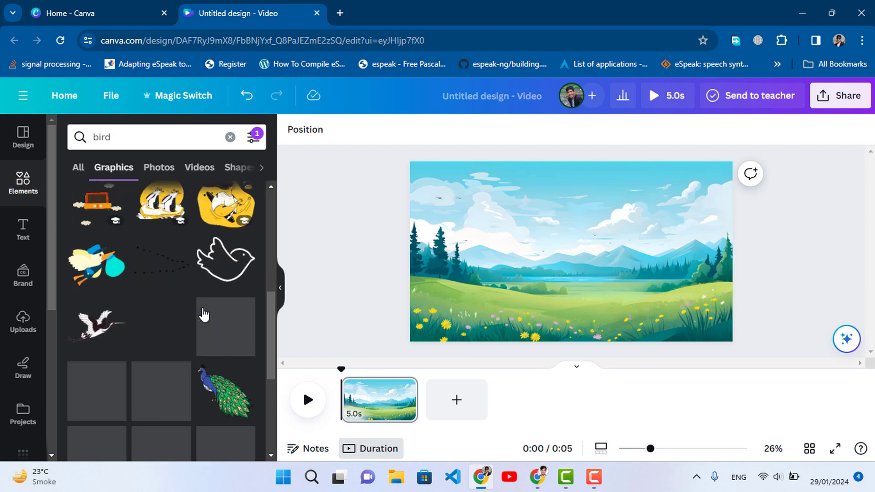
{"action": "scroll", "coordinate": [204, 314], "scroll_direction": "up", "scroll_amount": 5}
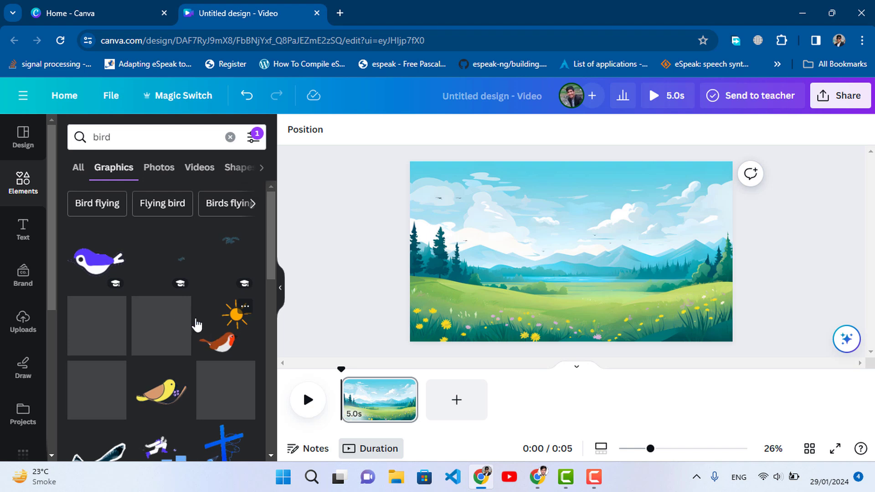
{"action": "left_click", "coordinate": [98, 264]}
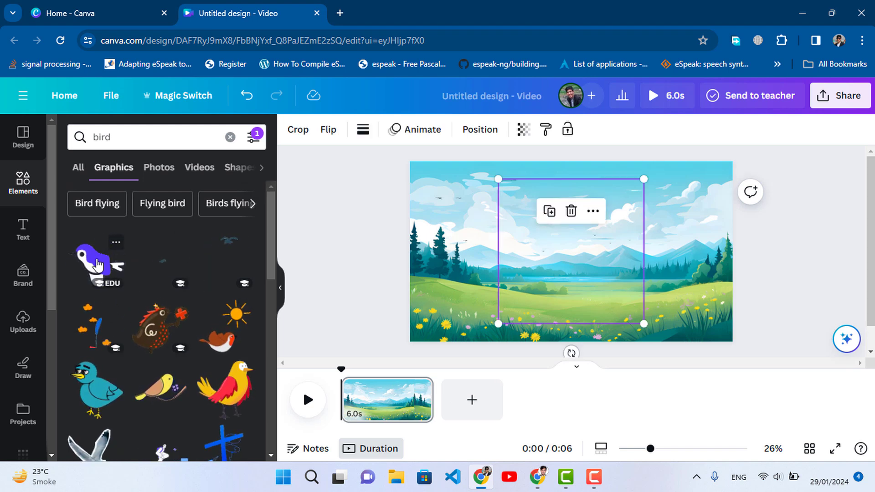
{"action": "left_click_drag", "start_coordinate": [643, 322], "coordinate": [706, 218]}
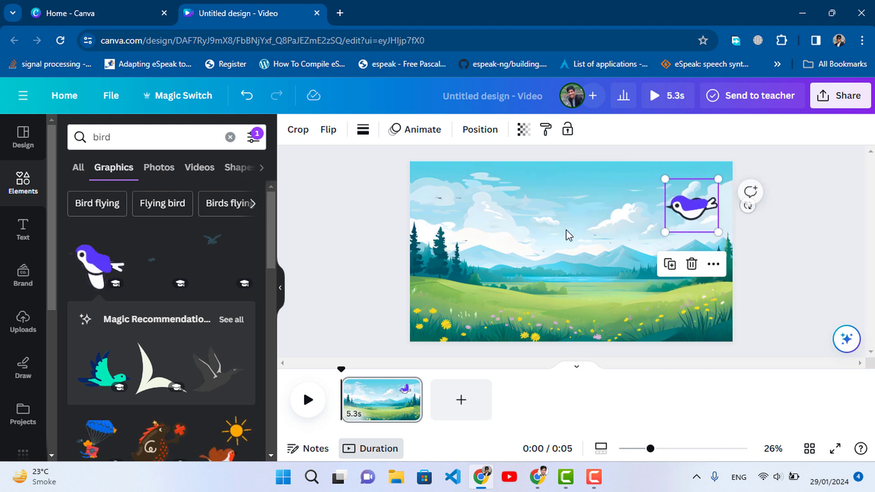
Search for "butterfly" and add the light blue butterfly, shrunk and placed over the left part of the meadow
{"action": "left_click", "coordinate": [169, 144]}
{"action": "type", "text": "butterfly"}
{"action": "key", "text": "Return"}
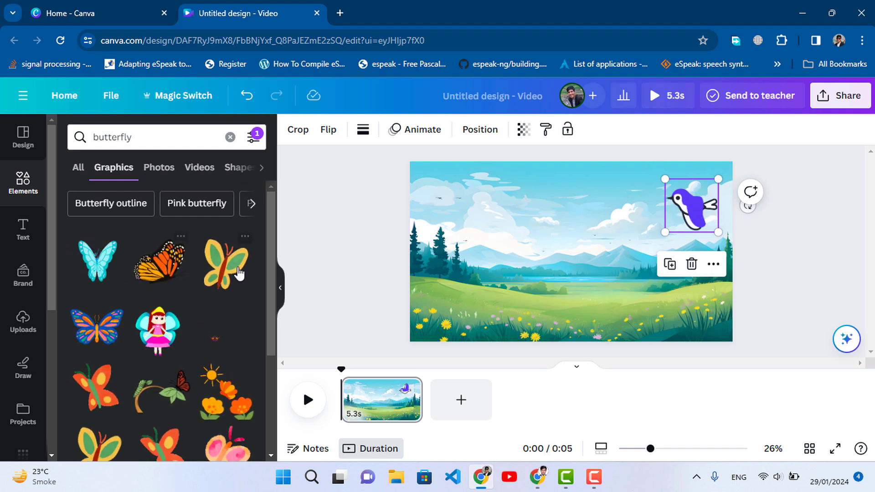
{"action": "left_click", "coordinate": [97, 261]}
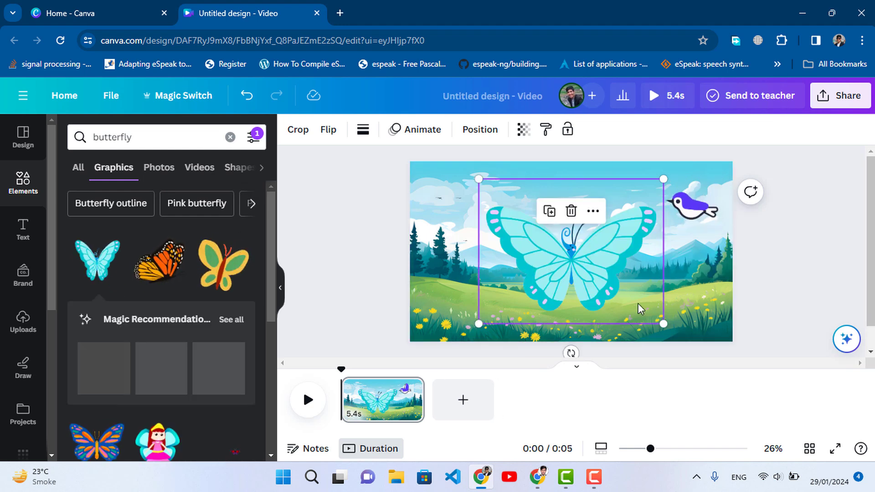
{"action": "left_click_drag", "start_coordinate": [664, 324], "coordinate": [484, 291]}
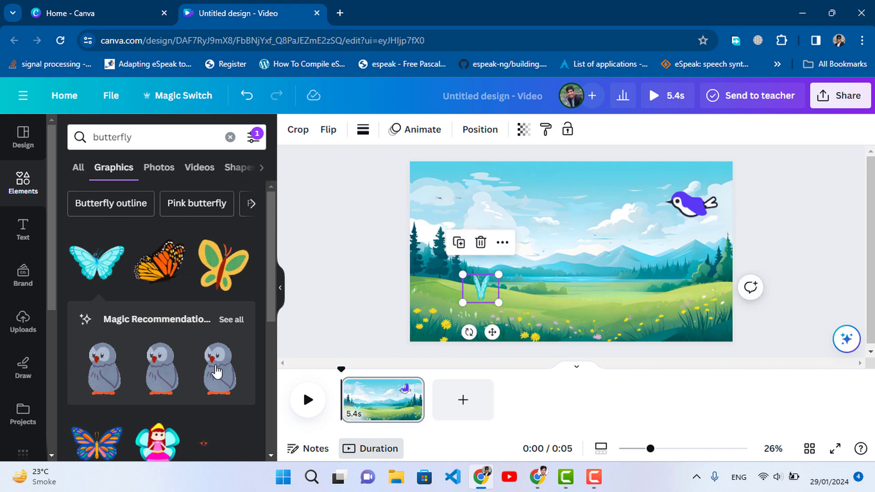
{"action": "scroll", "coordinate": [223, 368], "scroll_direction": "down", "scroll_amount": 4}
{"action": "scroll", "coordinate": [216, 373], "scroll_direction": "up", "scroll_amount": 1}
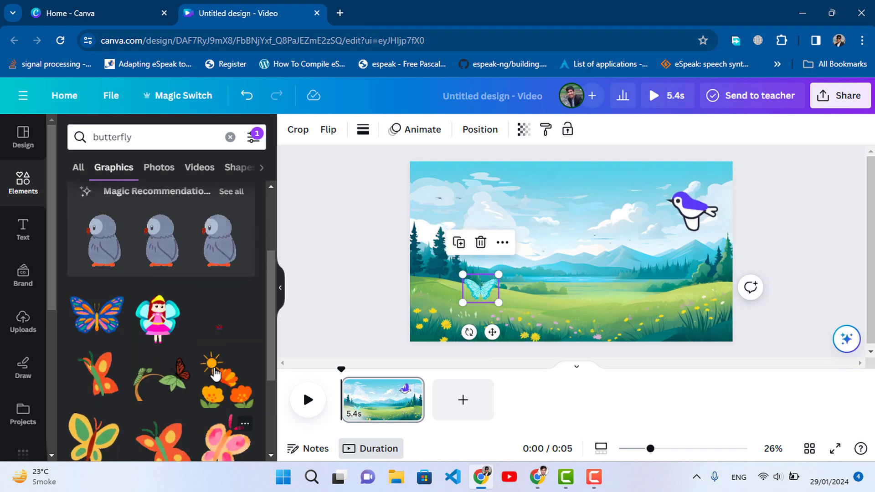
{"action": "scroll", "coordinate": [215, 374], "scroll_direction": "down", "scroll_amount": 4}
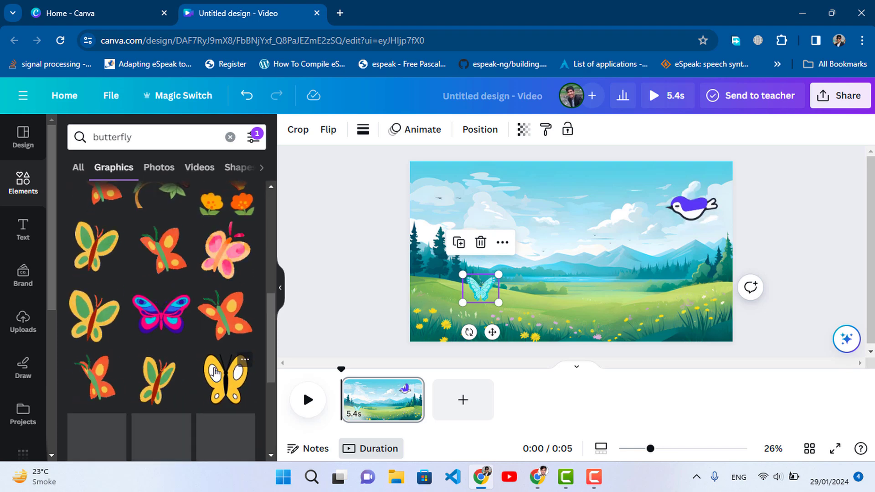
{"action": "scroll", "coordinate": [215, 374], "scroll_direction": "up", "scroll_amount": 7}
Search the animated graphics for "rabbit"
{"action": "left_click", "coordinate": [182, 130]}
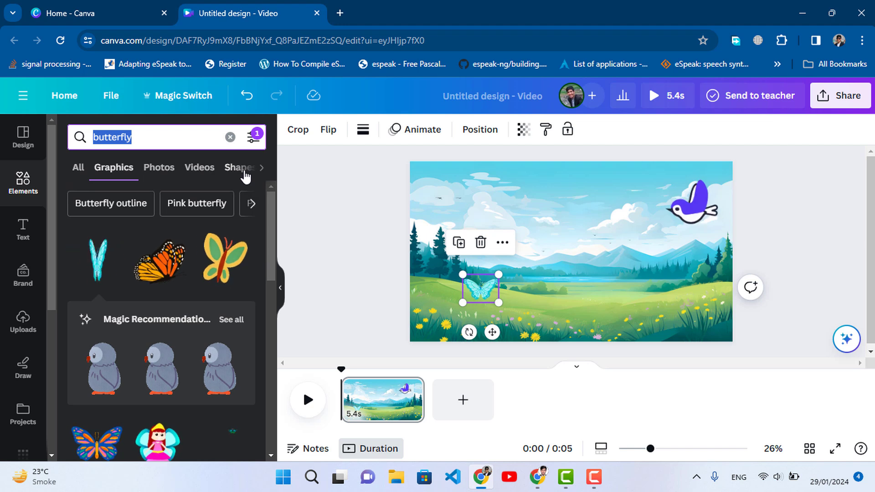
{"action": "type", "text": "rabbi"}
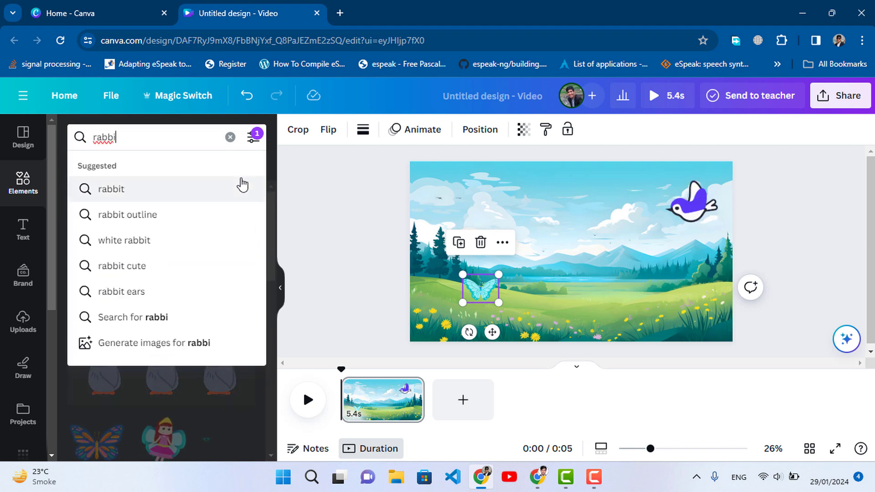
{"action": "left_click", "coordinate": [242, 188]}
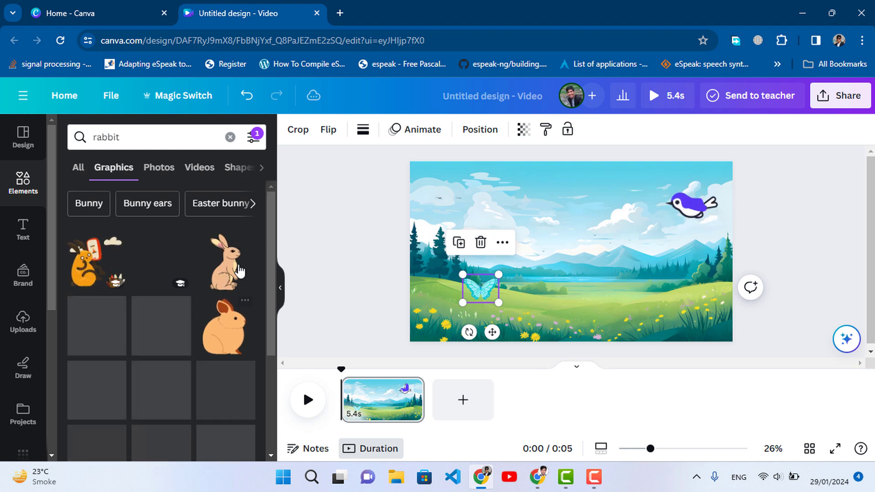
{"action": "left_click", "coordinate": [254, 137]}
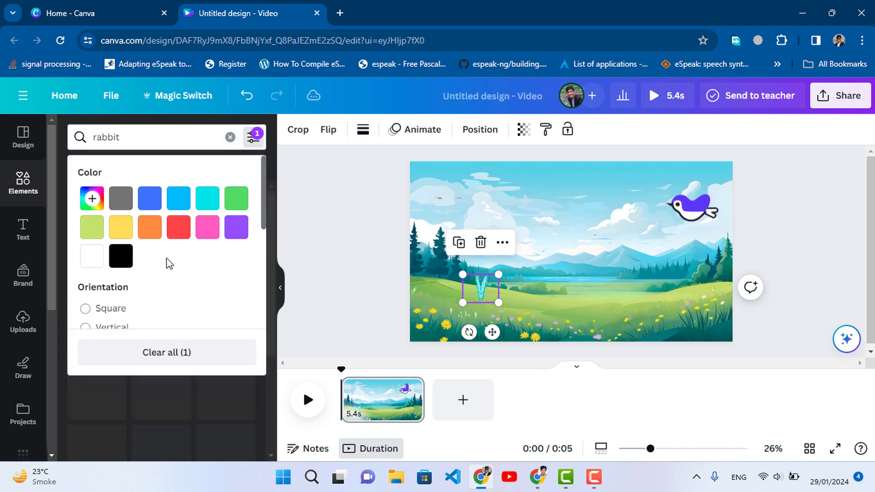
{"action": "left_click", "coordinate": [253, 138]}
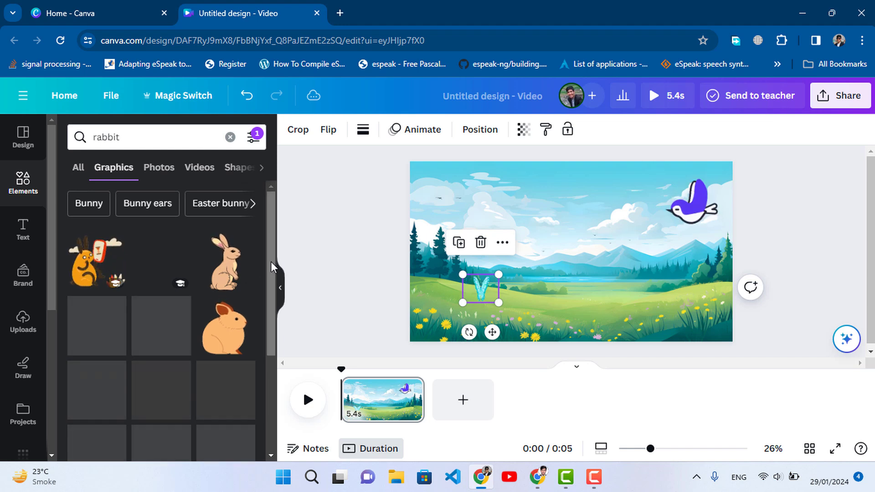
Add the light blue standing rabbit, shrunk and placed in the lower middle of the meadow, and shift the butterfly slightly farther left
{"action": "scroll", "coordinate": [271, 262], "scroll_direction": "down", "scroll_amount": 1}
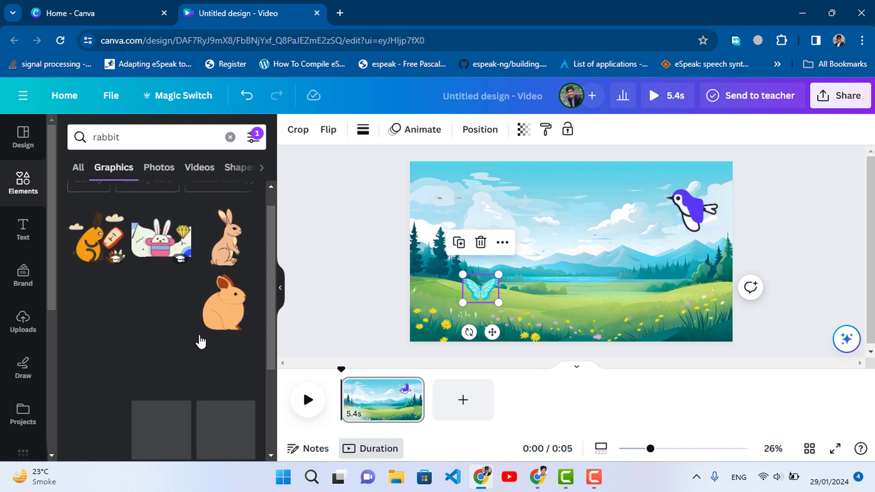
{"action": "scroll", "coordinate": [199, 338], "scroll_direction": "up", "scroll_amount": 1}
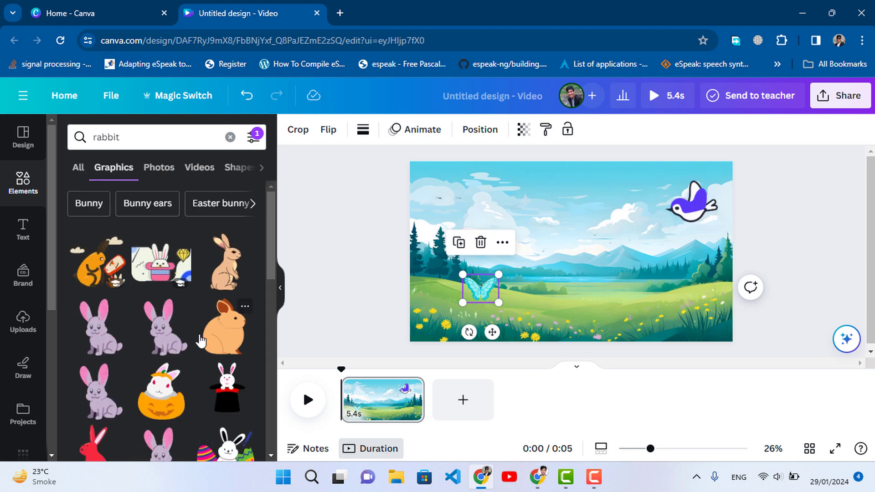
{"action": "scroll", "coordinate": [141, 351], "scroll_direction": "down", "scroll_amount": 5}
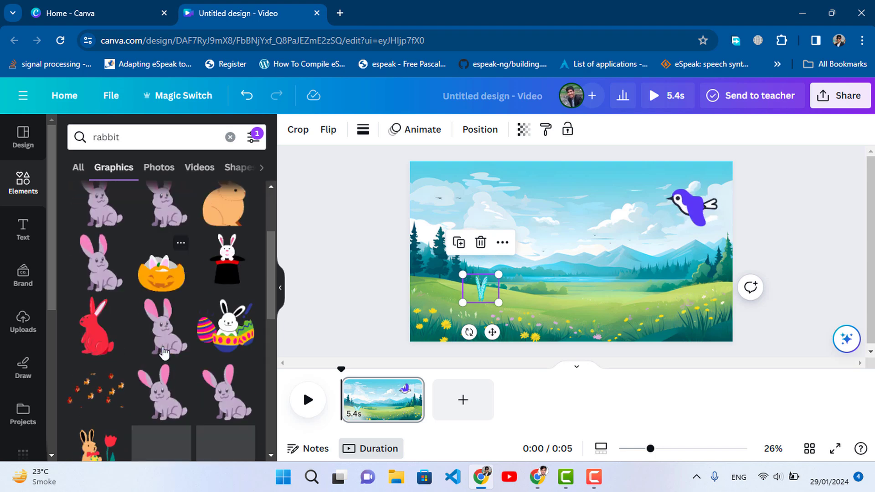
{"action": "scroll", "coordinate": [158, 349], "scroll_direction": "down", "scroll_amount": 3}
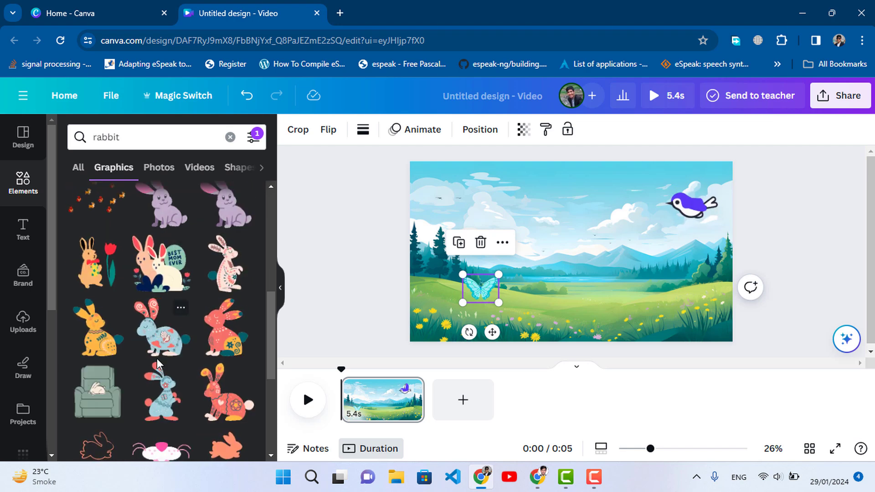
{"action": "left_click", "coordinate": [163, 400]}
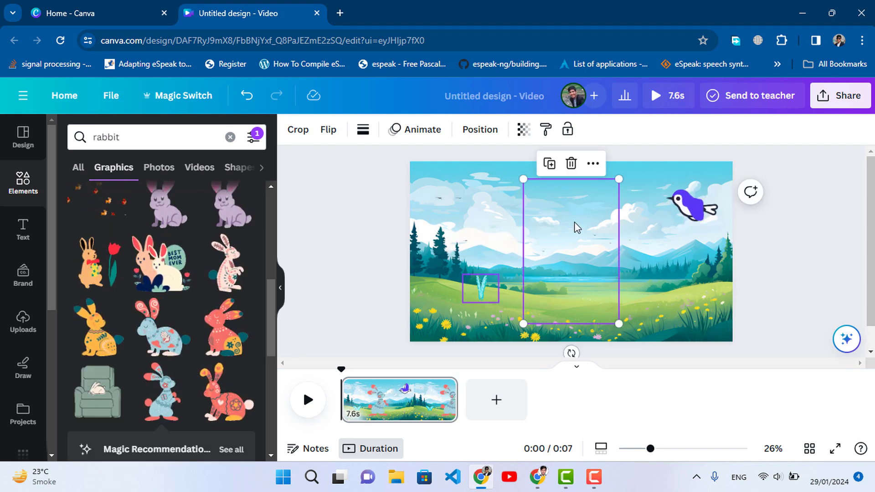
{"action": "left_click_drag", "start_coordinate": [618, 180], "coordinate": [563, 265]}
{"action": "mouse_move", "coordinate": [539, 310]}
{"action": "left_mouse_down"}
{"action": "mouse_move", "coordinate": [522, 323]}
{"action": "mouse_move", "coordinate": [537, 313]}
{"action": "left_mouse_up"}
{"action": "left_click_drag", "start_coordinate": [481, 290], "coordinate": [455, 284]}
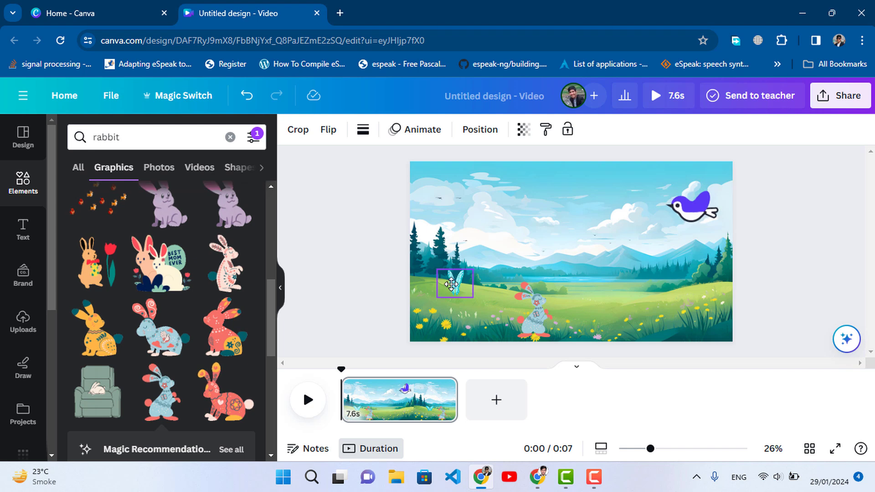
{"action": "left_click", "coordinate": [344, 264]}
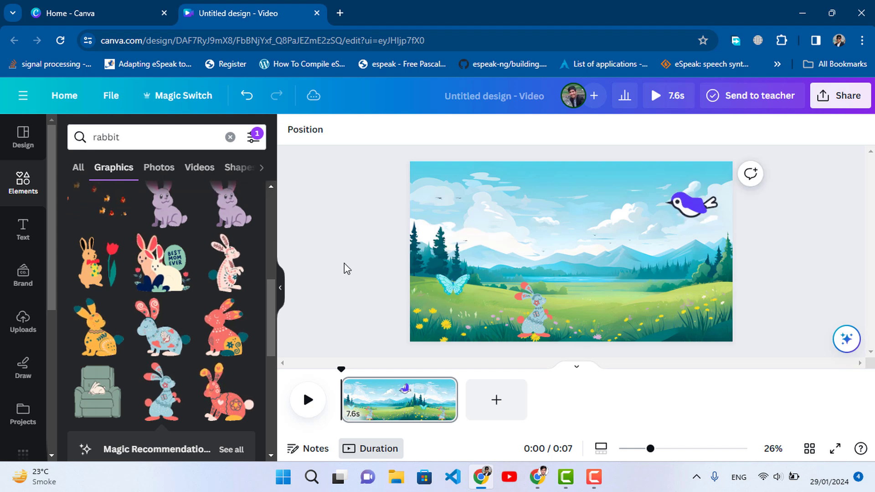
Create a custom animation for the purple bird with a path running leftward across the sky to the far left side
{"action": "left_click", "coordinate": [690, 216]}
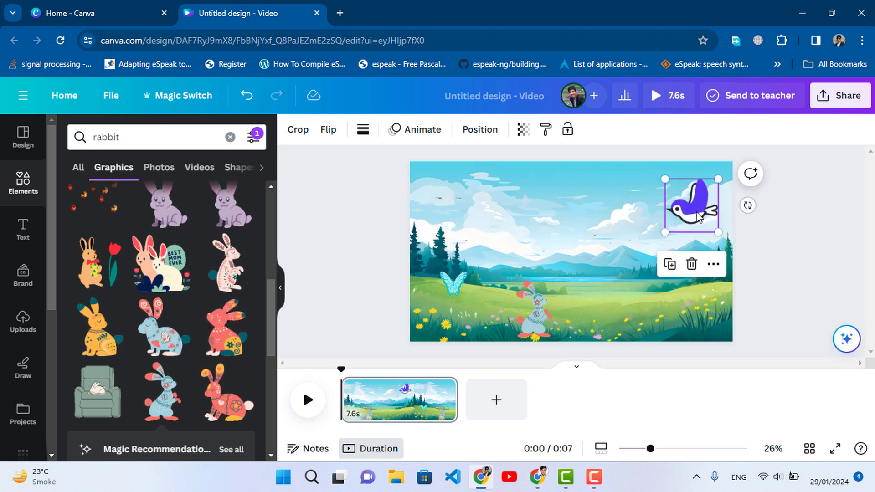
{"action": "left_click", "coordinate": [422, 132]}
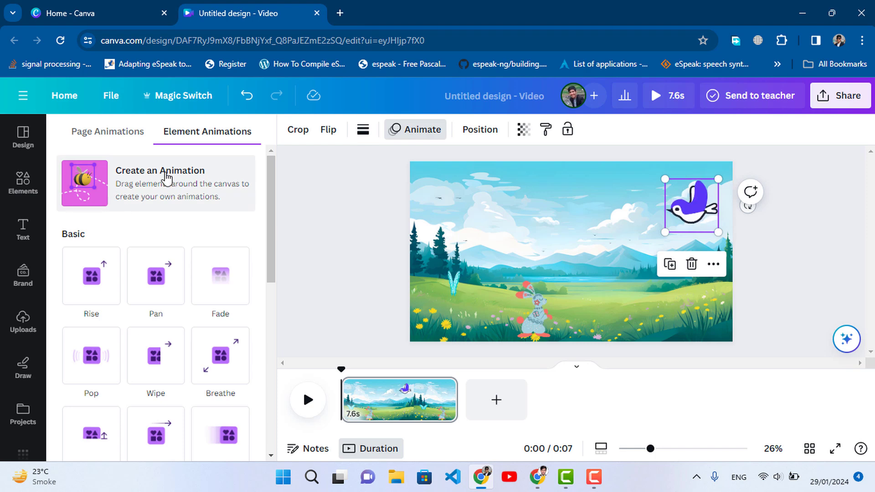
{"action": "left_click", "coordinate": [133, 187]}
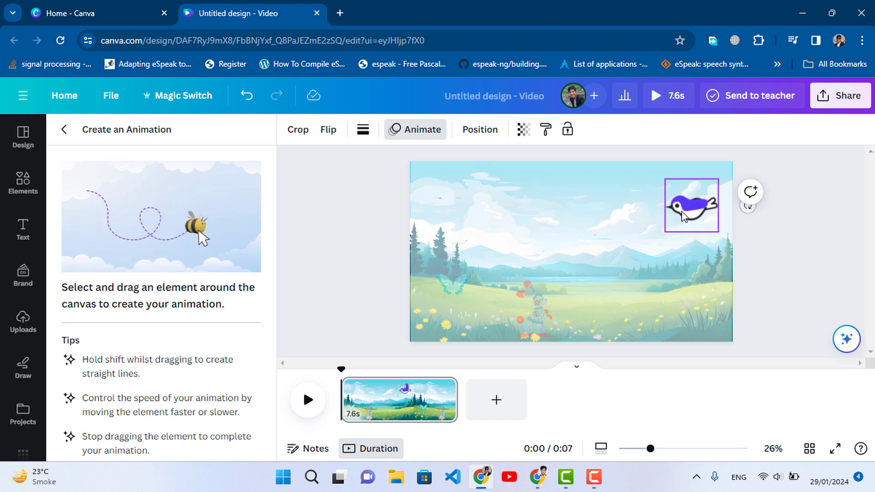
{"action": "mouse_move", "coordinate": [687, 211]}
{"action": "left_mouse_down"}
{"action": "mouse_move", "coordinate": [663, 223]}
{"action": "mouse_move", "coordinate": [580, 207]}
{"action": "mouse_move", "coordinate": [522, 219]}
{"action": "left_mouse_up"}
{"action": "left_click_drag", "start_coordinate": [487, 199], "coordinate": [433, 199]}
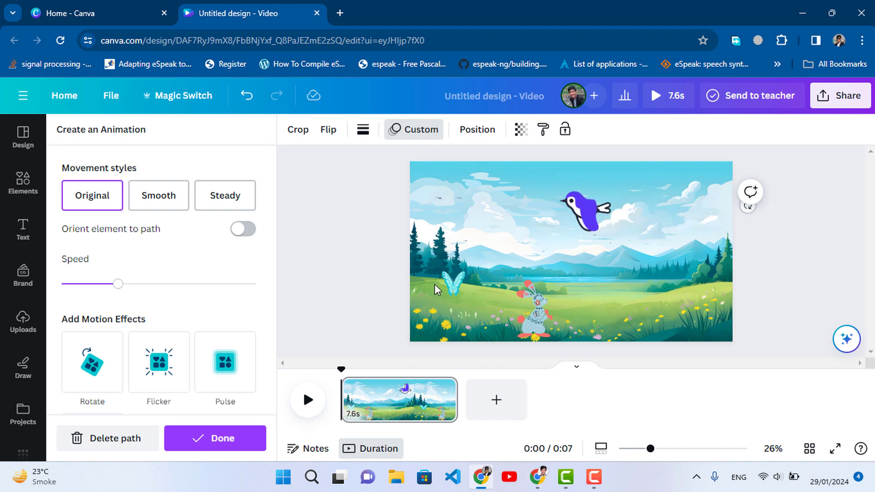
Set the bird's movement style to Steady and its animation speed to the slowest value
{"action": "left_click", "coordinate": [223, 197]}
{"action": "left_click_drag", "start_coordinate": [118, 284], "coordinate": [72, 285]}
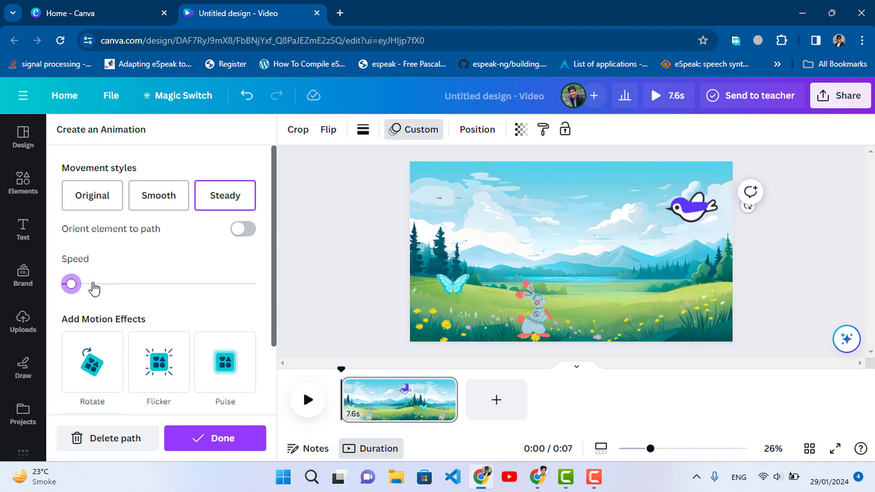
{"action": "left_click_drag", "start_coordinate": [73, 285], "coordinate": [60, 285]}
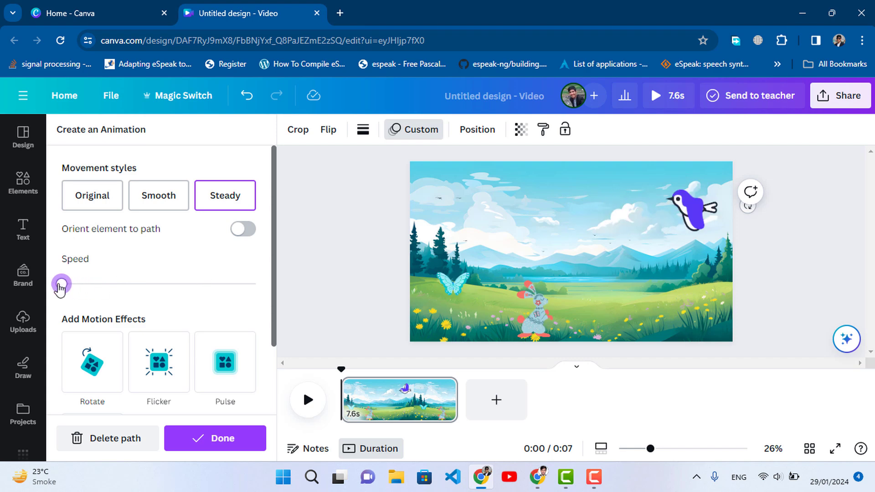
Give the butterfly a wavy custom path rightward to below the bird, with the slowest speed and Steady movement
{"action": "left_click", "coordinate": [458, 282]}
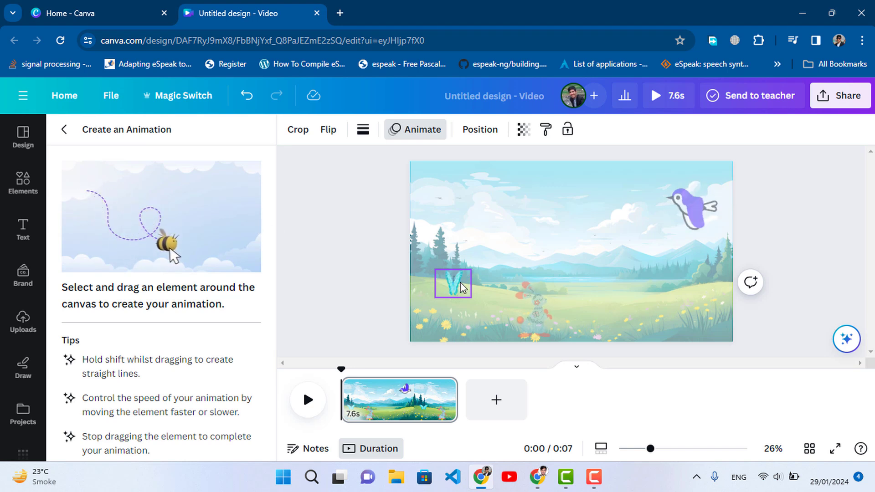
{"action": "mouse_move", "coordinate": [469, 280]}
{"action": "left_mouse_down"}
{"action": "mouse_move", "coordinate": [523, 261]}
{"action": "mouse_move", "coordinate": [556, 273]}
{"action": "mouse_move", "coordinate": [567, 253]}
{"action": "mouse_move", "coordinate": [601, 236]}
{"action": "mouse_move", "coordinate": [705, 240]}
{"action": "left_mouse_up"}
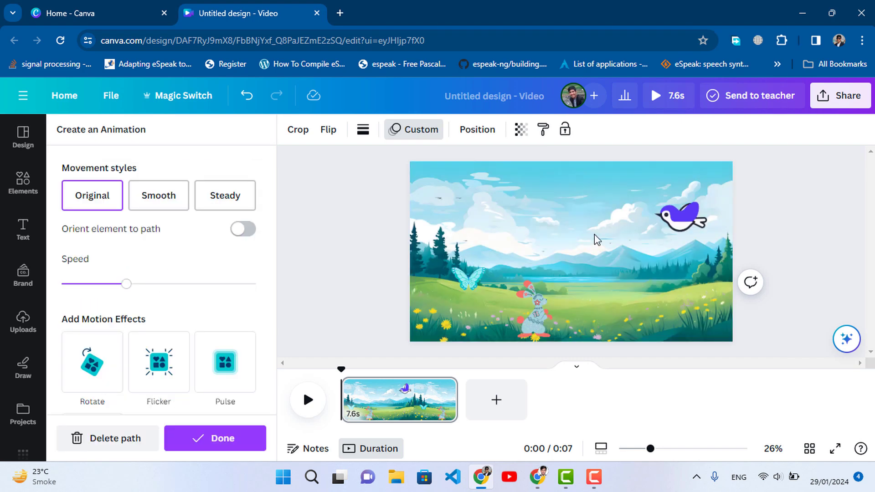
{"action": "left_click_drag", "start_coordinate": [133, 287], "coordinate": [63, 283]}
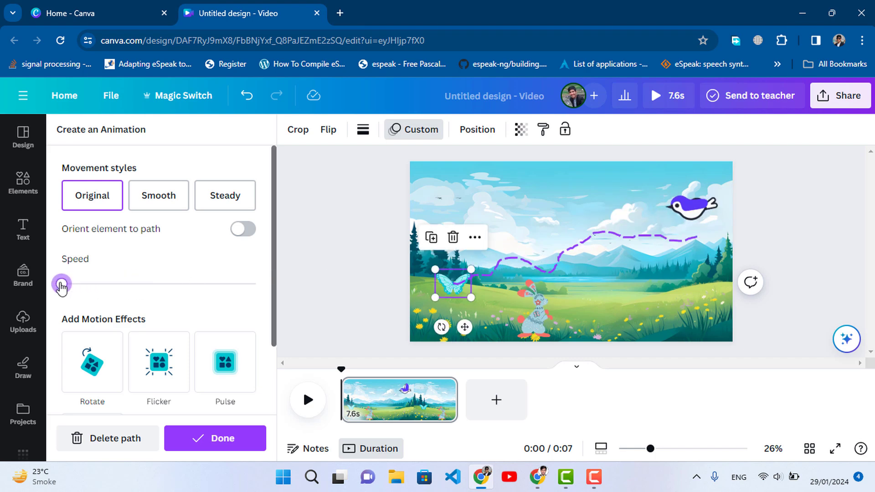
{"action": "left_click", "coordinate": [230, 201]}
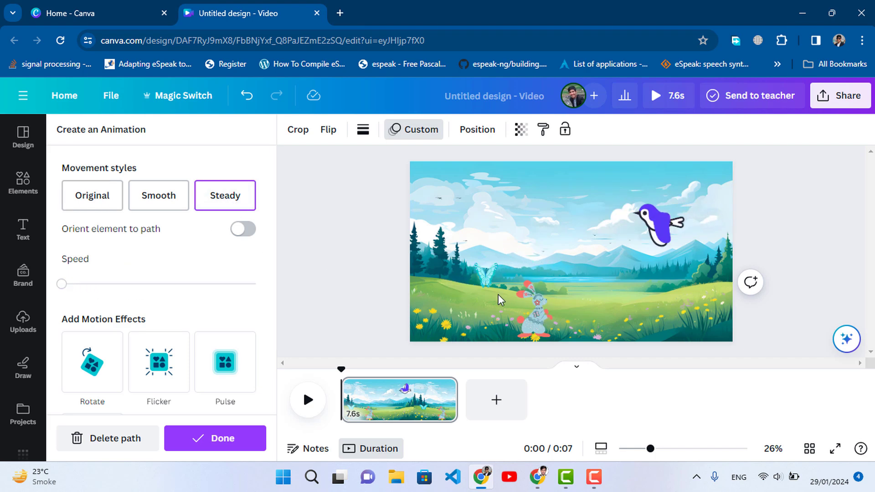
Give the rabbit a custom path across the meadow to the right, with the slowest speed and Steady movement
{"action": "left_click", "coordinate": [536, 311]}
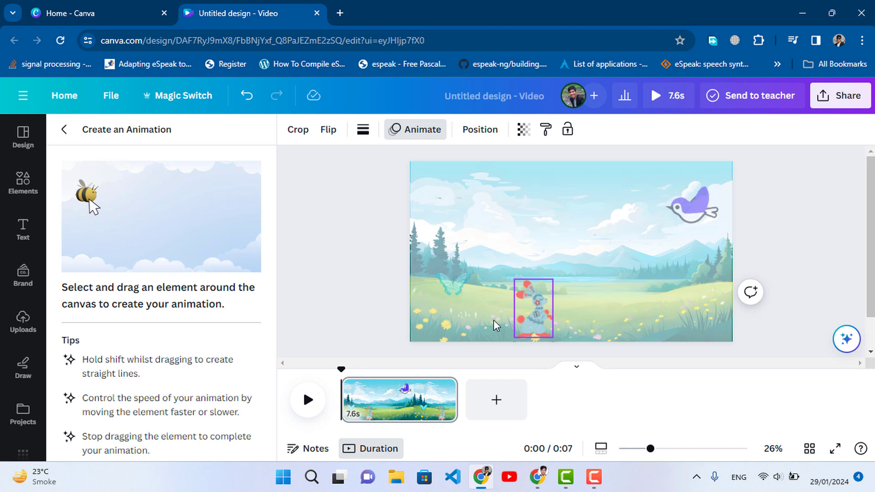
{"action": "mouse_move", "coordinate": [530, 318]}
{"action": "left_mouse_down"}
{"action": "mouse_move", "coordinate": [644, 319]}
{"action": "mouse_move", "coordinate": [682, 299]}
{"action": "left_mouse_up"}
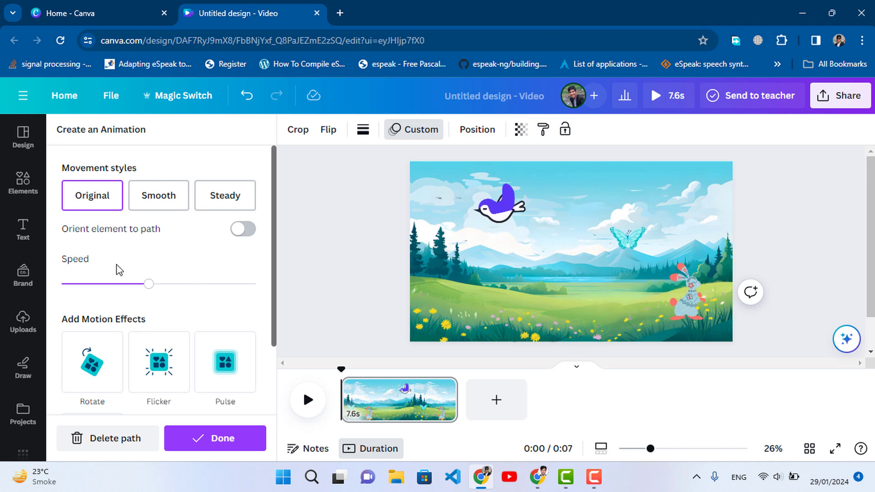
{"action": "left_click_drag", "start_coordinate": [150, 284], "coordinate": [62, 285]}
{"action": "left_click", "coordinate": [227, 209]}
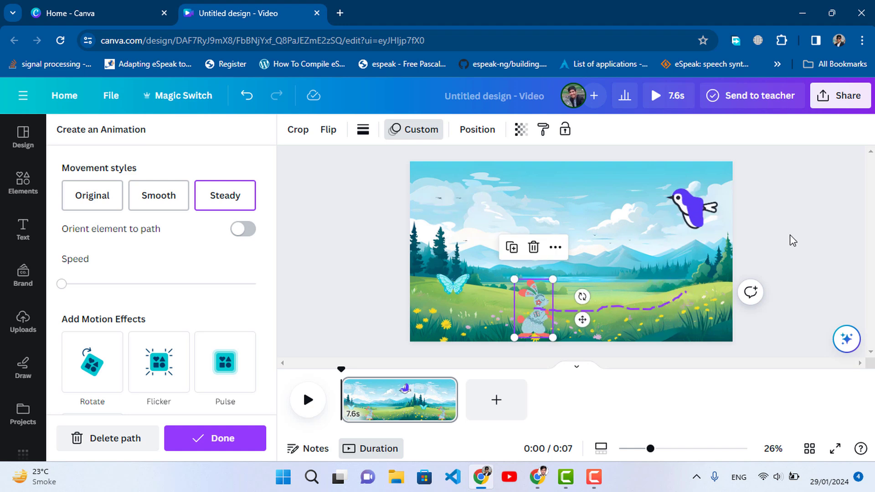
{"action": "key", "text": "Escape"}
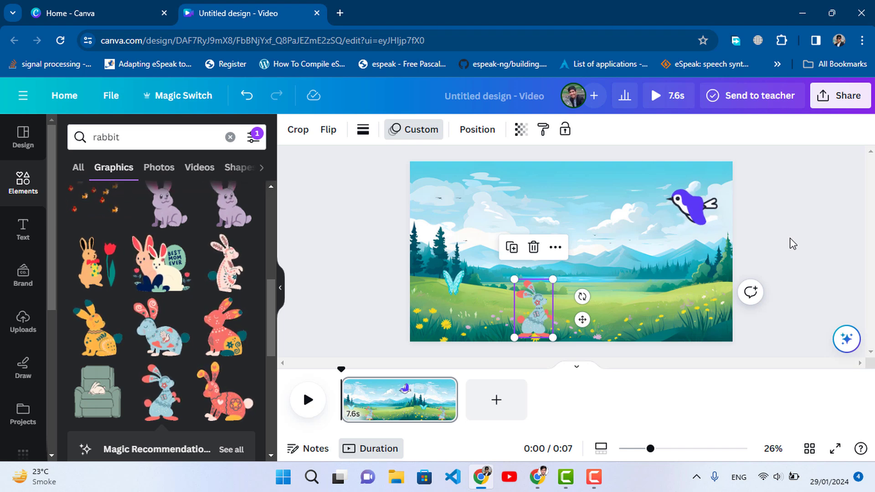
Add a blank second page to the video and show all graphics matching the search "river landscape"
{"action": "left_click", "coordinate": [579, 378]}
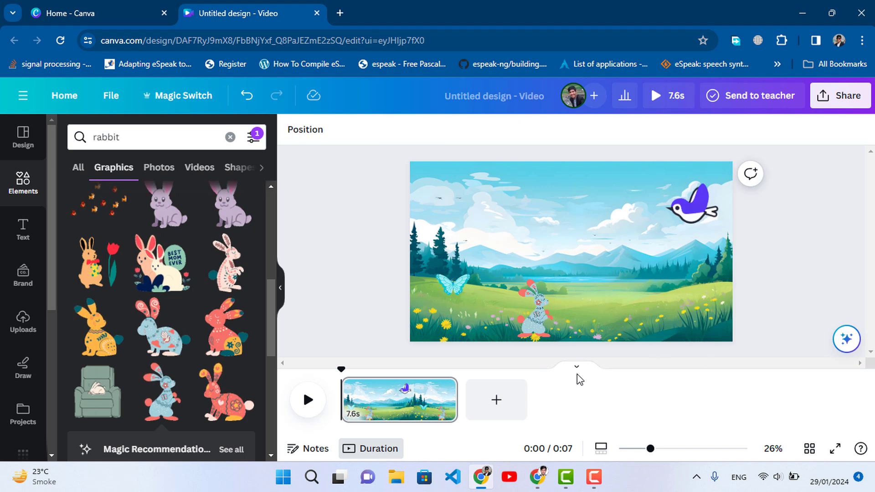
{"action": "left_click", "coordinate": [519, 410]}
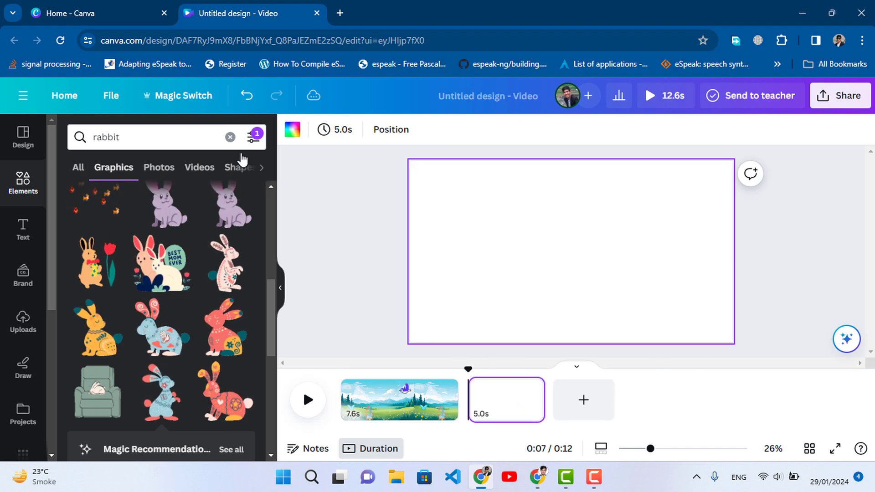
{"action": "left_click", "coordinate": [230, 137]}
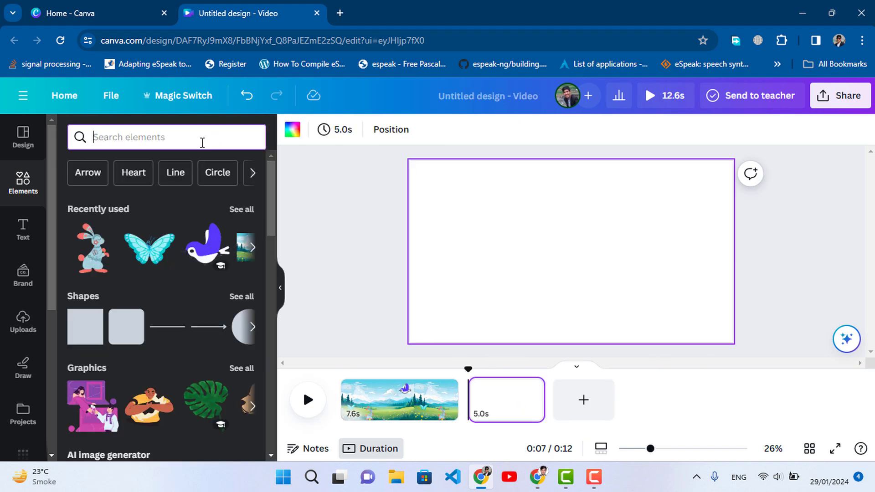
{"action": "type", "text": "river lan"}
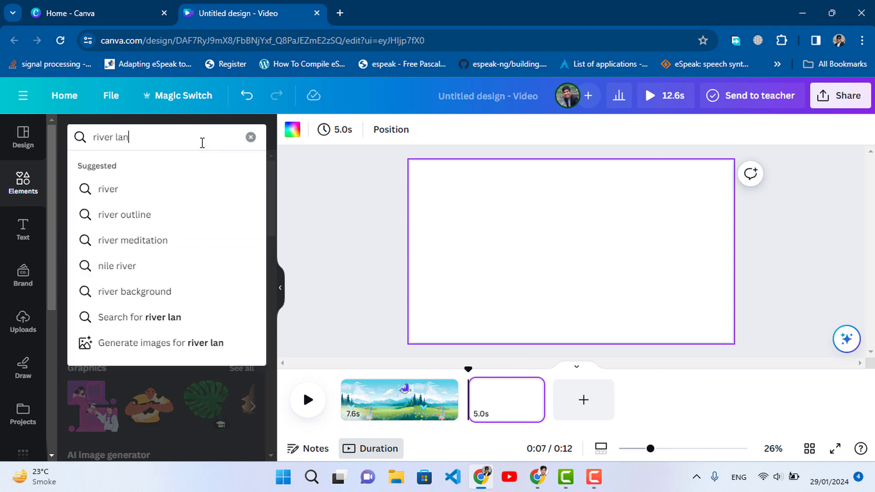
{"action": "type", "text": "dscape"}
{"action": "key", "text": "Return"}
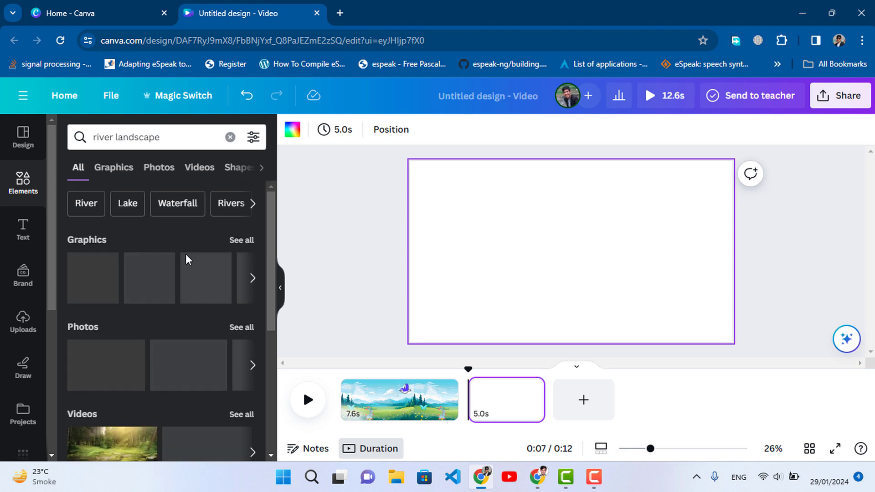
{"action": "left_click", "coordinate": [242, 242]}
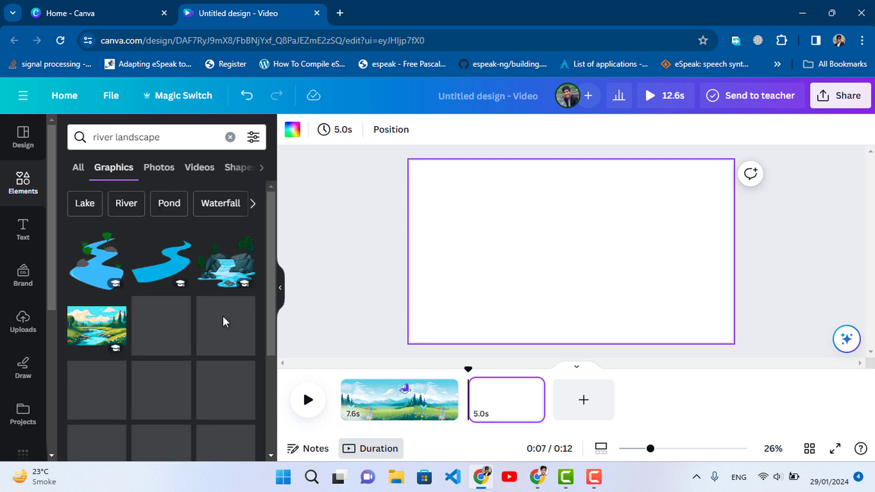
Add the colourful river landscape with trees and flowers to the second page and enlarge it to fill the whole page
{"action": "left_click", "coordinate": [97, 325]}
{"action": "left_click_drag", "start_coordinate": [680, 324], "coordinate": [719, 341]}
{"action": "left_click_drag", "start_coordinate": [711, 179], "coordinate": [738, 161]}
{"action": "left_click_drag", "start_coordinate": [462, 163], "coordinate": [401, 153]}
{"action": "left_click", "coordinate": [760, 325]}
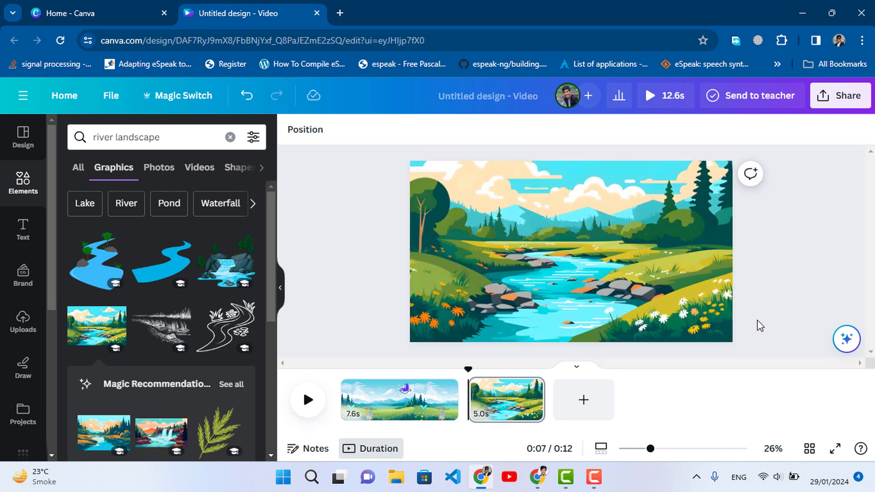
Search the graphics for "duck", add the yellow duck with the orange beak and shrink it to fit in the river
{"action": "triple_click", "coordinate": [141, 138]}
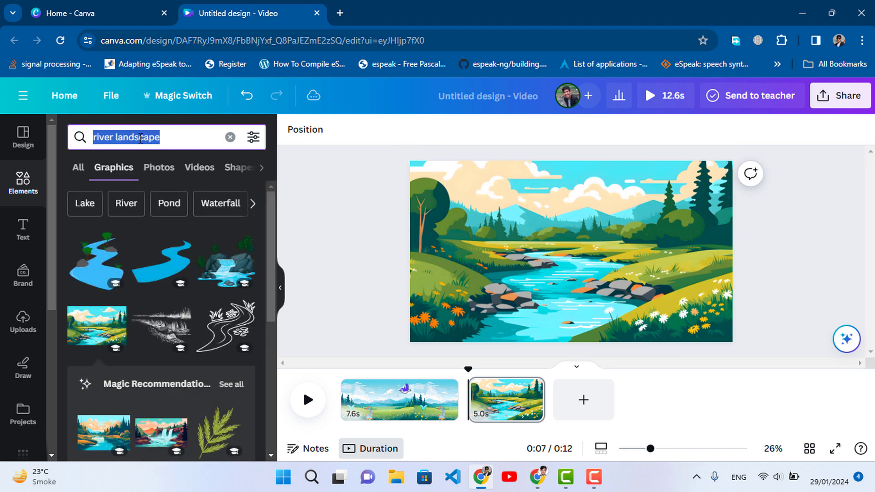
{"action": "type", "text": "duck"}
{"action": "key", "text": "Return"}
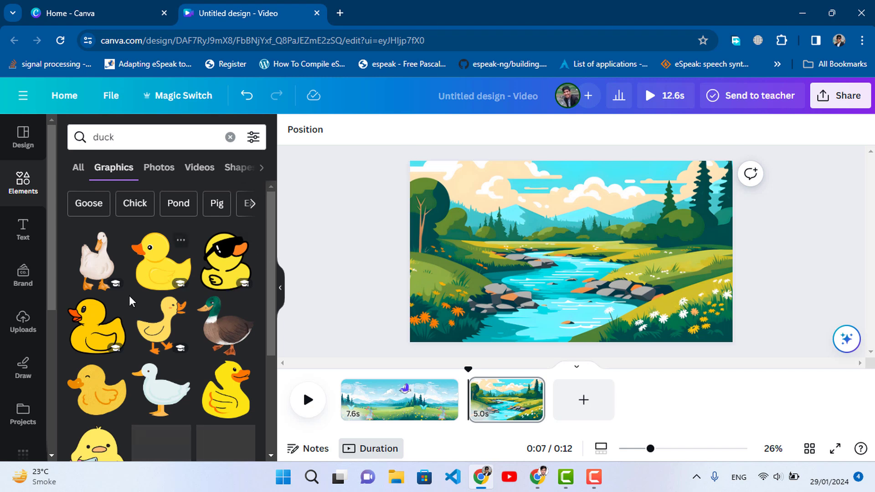
{"action": "left_click", "coordinate": [217, 397]}
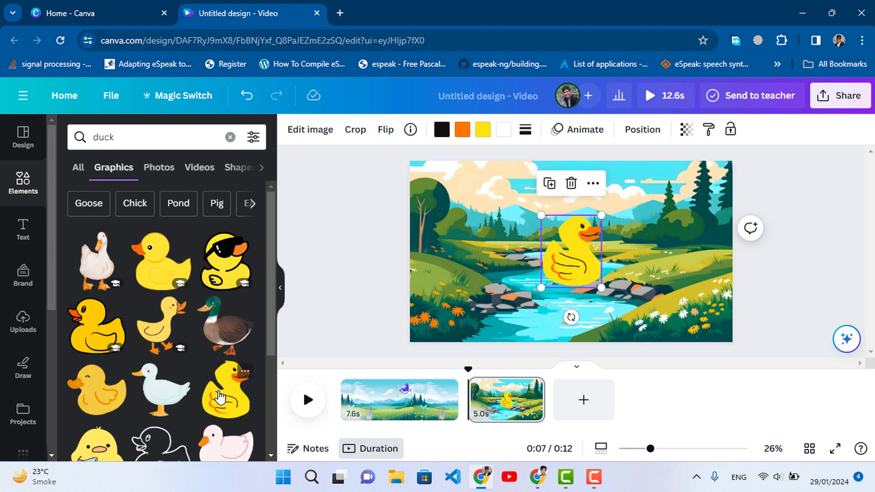
{"action": "left_click_drag", "start_coordinate": [600, 287], "coordinate": [561, 301]}
Duplicate the small duck until there are five and spread the copies out over the river
{"action": "key", "text": "ctrl+d"}
{"action": "left_click", "coordinate": [536, 317]}
{"action": "key", "text": "ctrl+d"}
{"action": "key", "text": "ctrl+v"}
{"action": "left_click", "coordinate": [511, 326]}
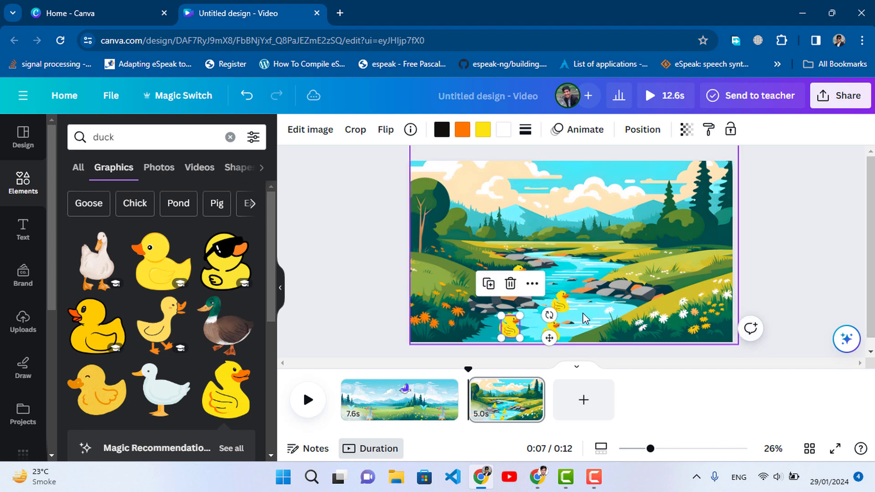
{"action": "left_click_drag", "start_coordinate": [515, 327], "coordinate": [551, 275]}
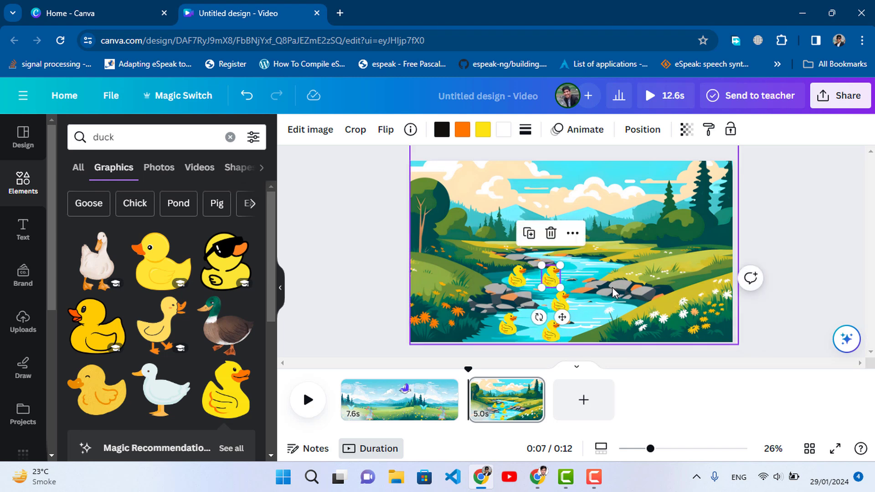
Give each of the two lowest ducks a custom animation path to the right across the river
{"action": "left_click", "coordinate": [510, 325]}
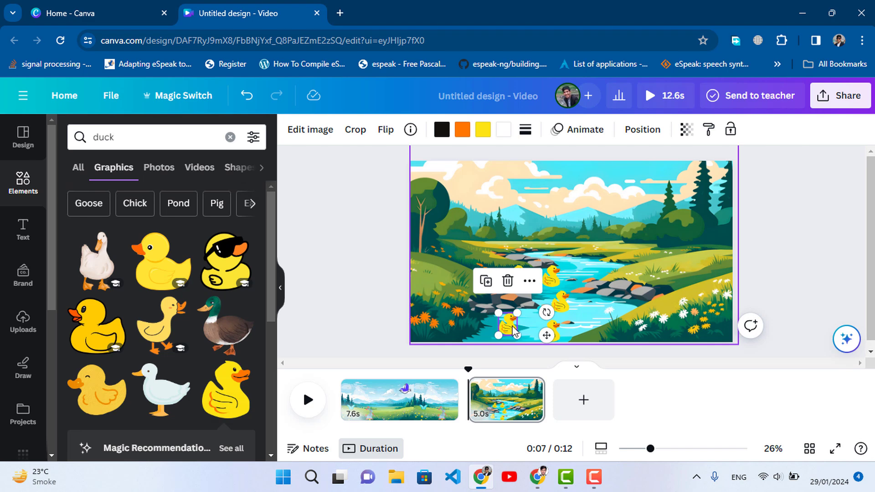
{"action": "left_click", "coordinate": [583, 129]}
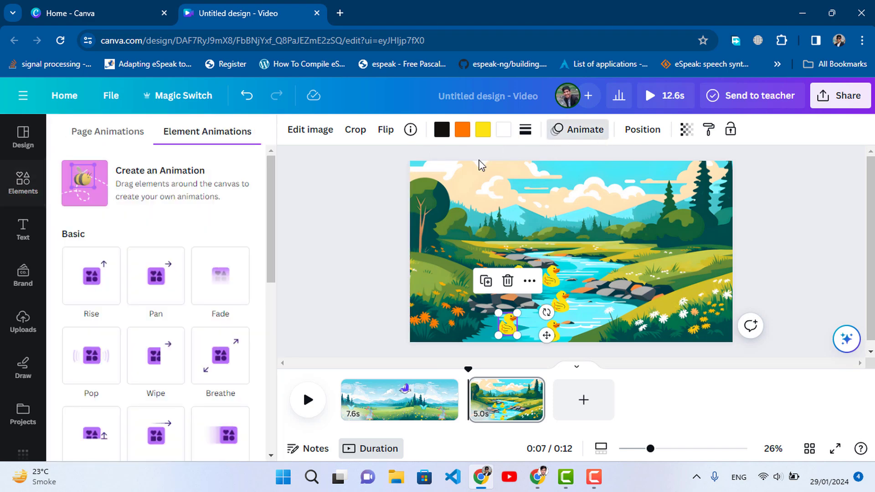
{"action": "left_click", "coordinate": [120, 195]}
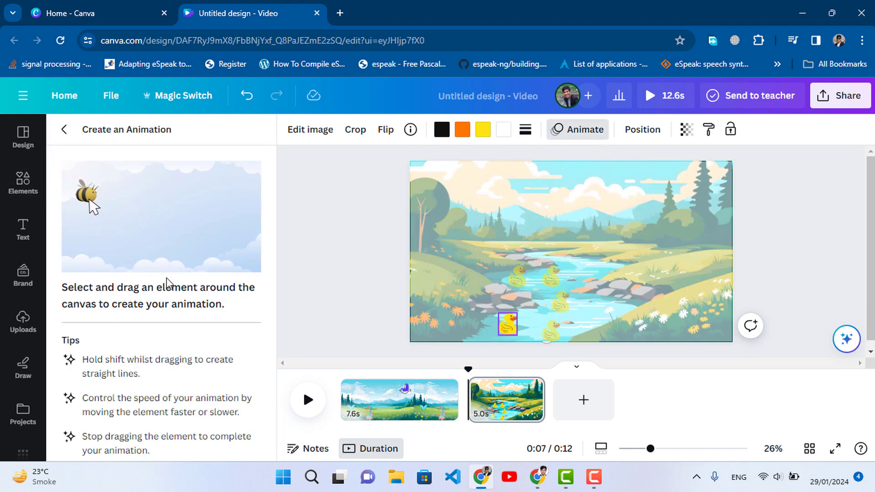
{"action": "left_click_drag", "start_coordinate": [519, 327], "coordinate": [565, 322]}
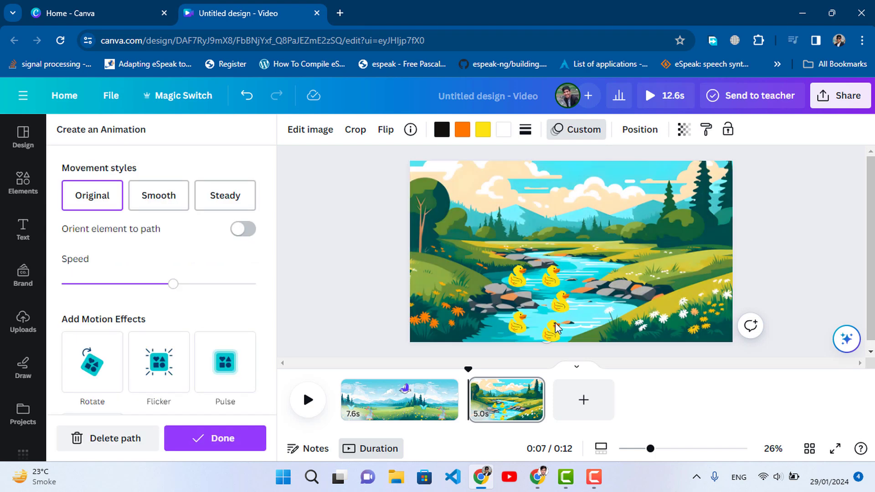
{"action": "left_click", "coordinate": [553, 336]}
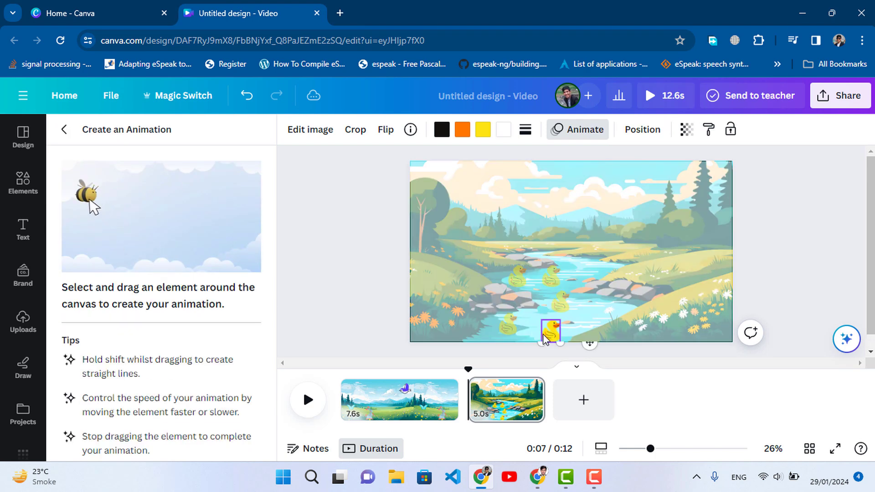
{"action": "left_click_drag", "start_coordinate": [596, 326], "coordinate": [608, 301]}
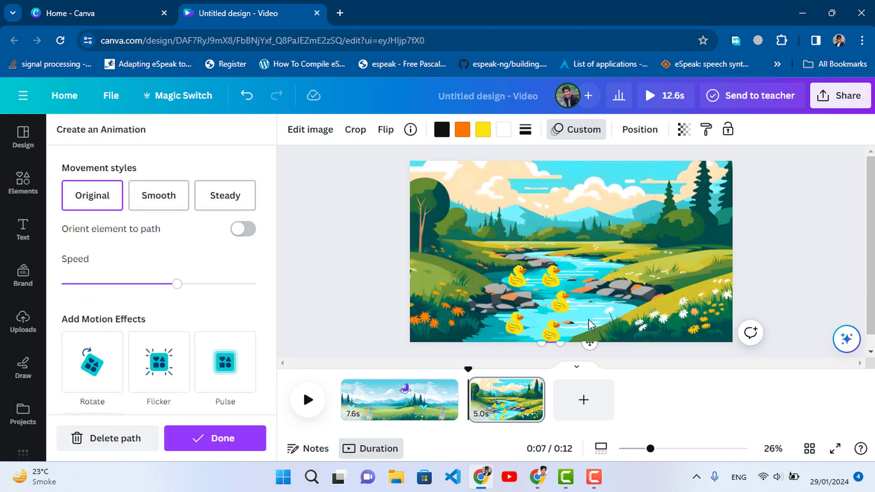
Give the middle duck a custom animation path to the right, undoing the first attempt at its path
{"action": "left_click", "coordinate": [564, 309]}
{"action": "left_click_drag", "start_coordinate": [553, 294], "coordinate": [542, 306]}
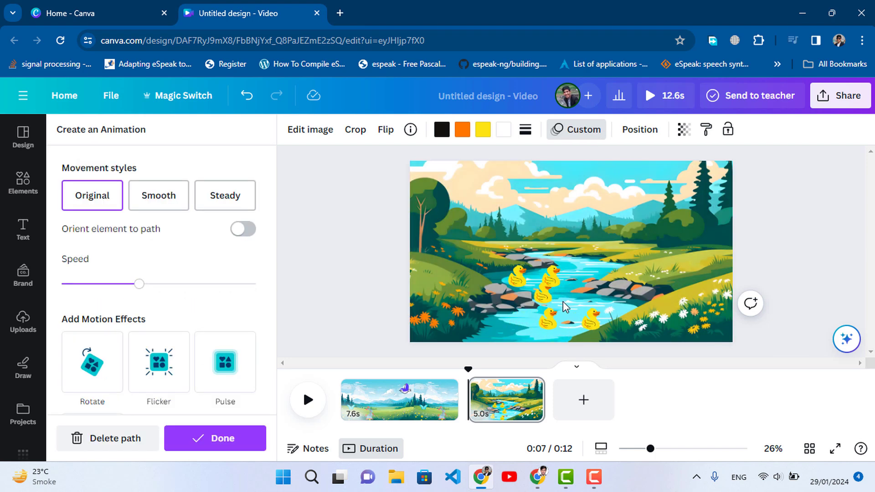
{"action": "key", "text": "ctrl+z"}
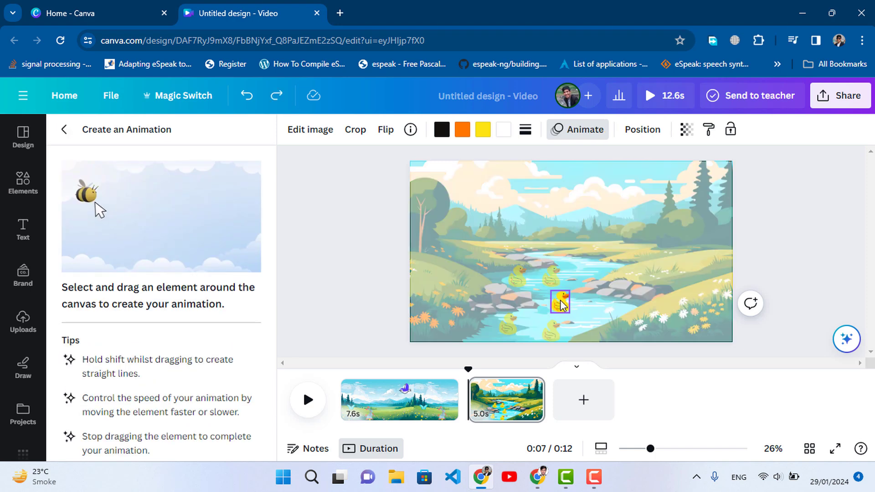
{"action": "mouse_move", "coordinate": [556, 308]}
{"action": "left_mouse_down"}
{"action": "mouse_move", "coordinate": [553, 298]}
{"action": "mouse_move", "coordinate": [582, 303]}
{"action": "left_mouse_up"}
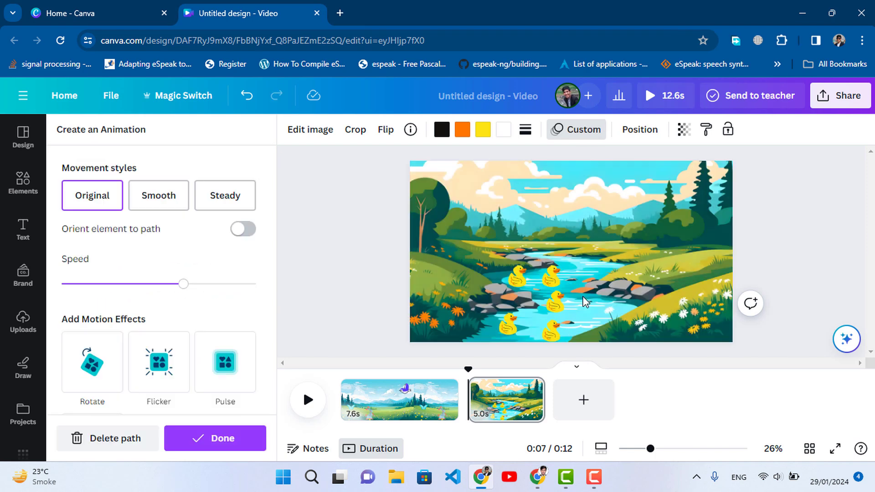
Give each of the two upper ducks a custom animation path to the right along the river
{"action": "left_click", "coordinate": [550, 281]}
{"action": "mouse_move", "coordinate": [583, 279]}
{"action": "left_mouse_down"}
{"action": "mouse_move", "coordinate": [599, 268]}
{"action": "mouse_move", "coordinate": [593, 273]}
{"action": "left_mouse_up"}
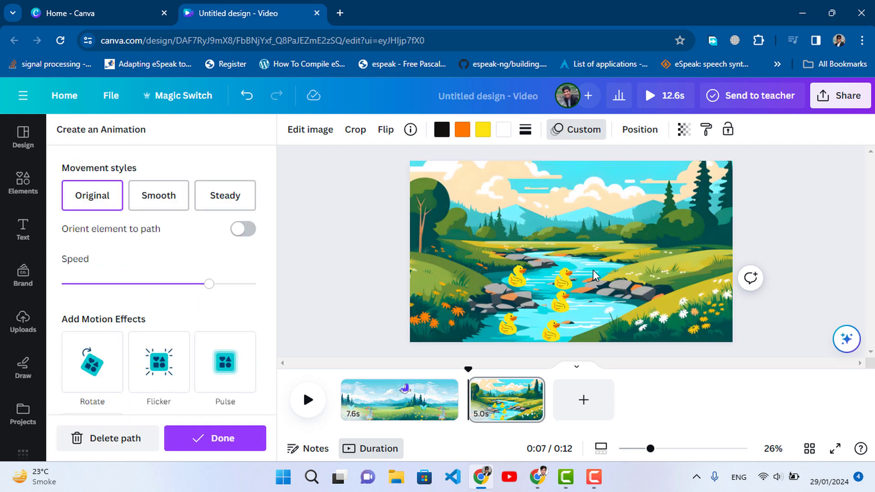
{"action": "left_click", "coordinate": [524, 282]}
{"action": "left_click_drag", "start_coordinate": [523, 278], "coordinate": [571, 269]}
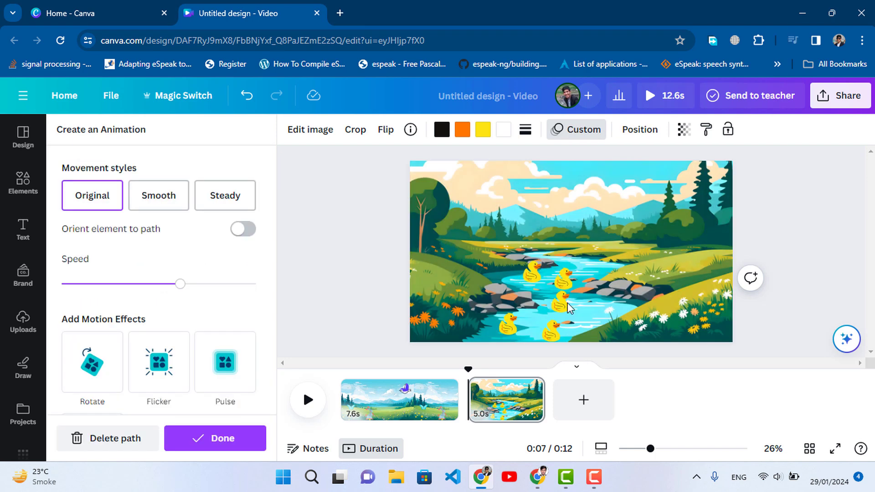